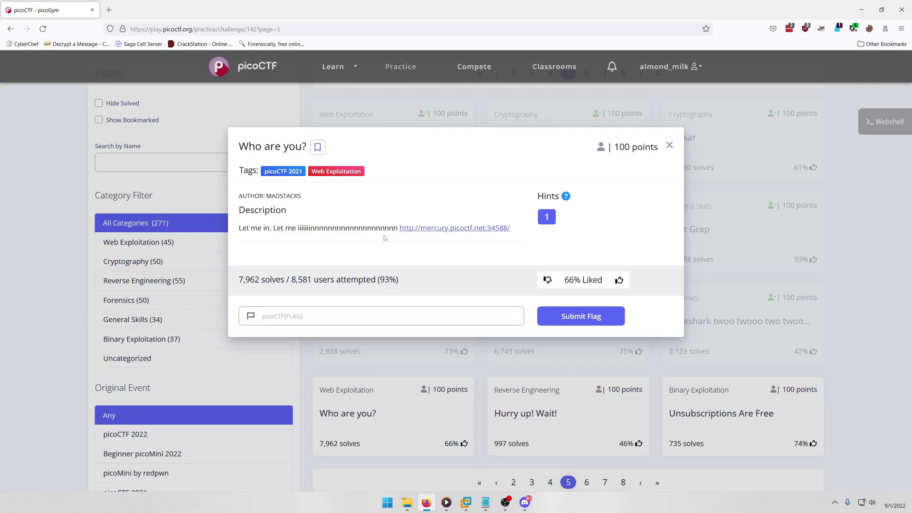
# Step: Open the mercury.picoctf.net challenge site in a new tab and read its PicoBrowser-only heading
pyautogui.click(433, 229)
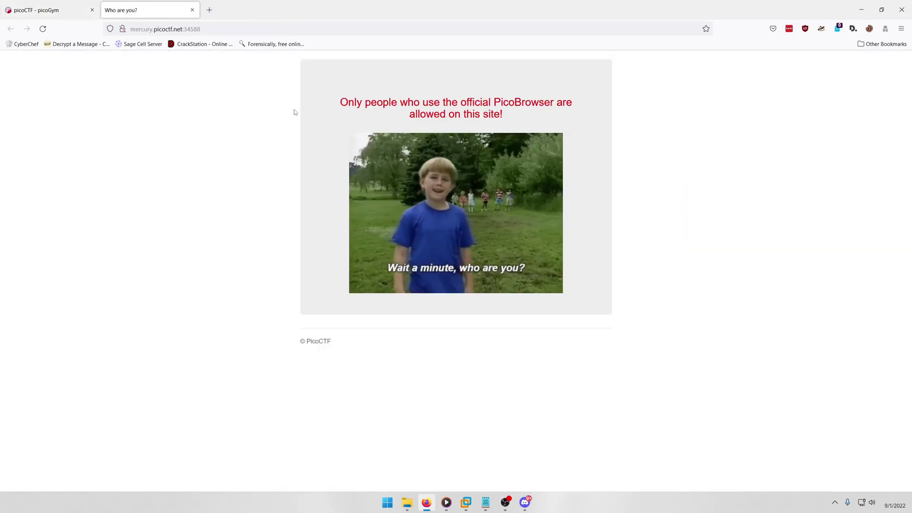
pyautogui.moveTo(294, 113); pyautogui.dragTo(565, 114)
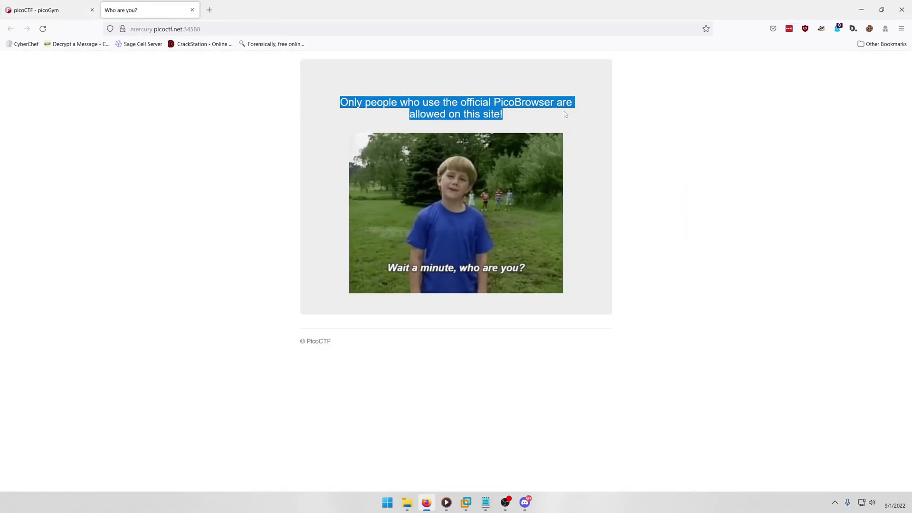
pyautogui.click(872, 85)
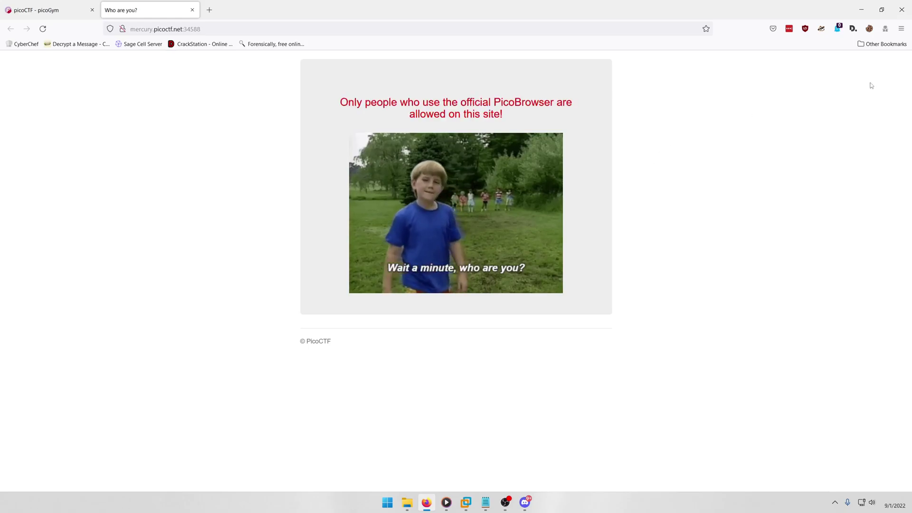
# Step: Set the User-Agent Switcher's userAgent to 'PicoBrowser', apply it, and reload the challenge page
pyautogui.click(885, 31)
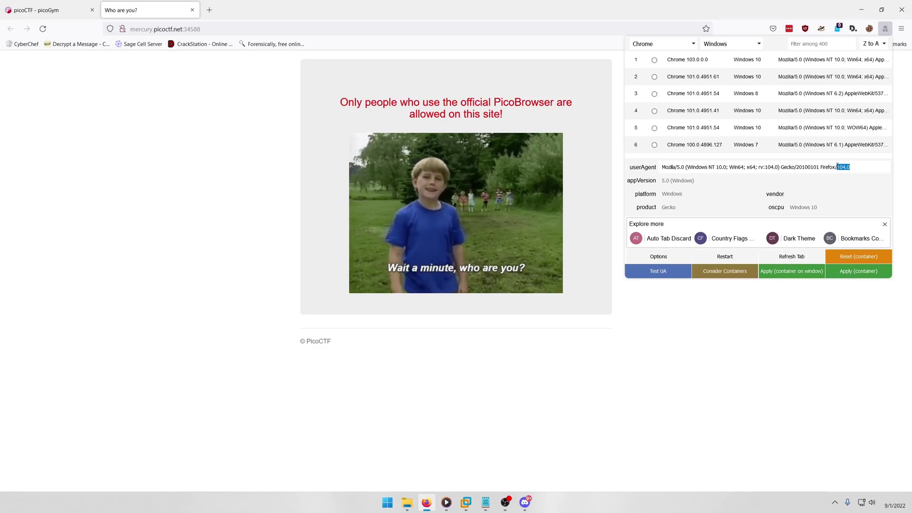
pyautogui.moveTo(836, 169); pyautogui.dragTo(728, 171)
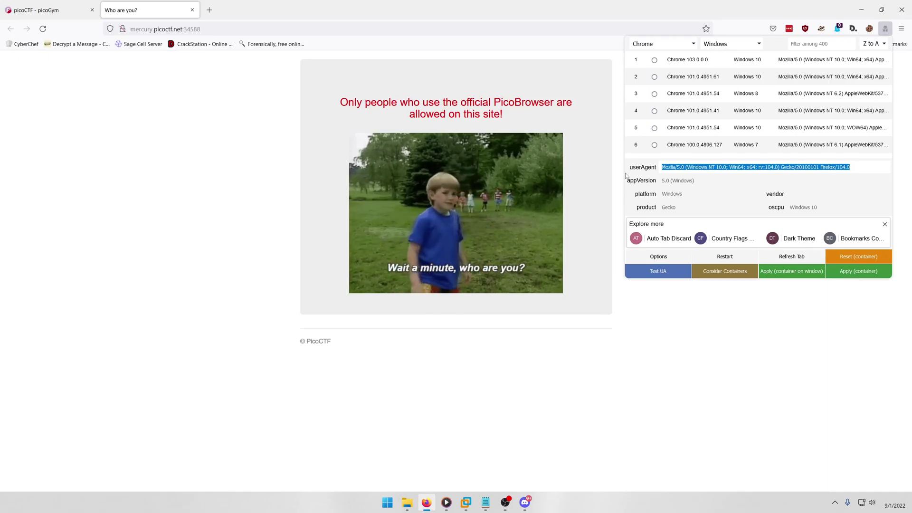
pyautogui.write('Pico')
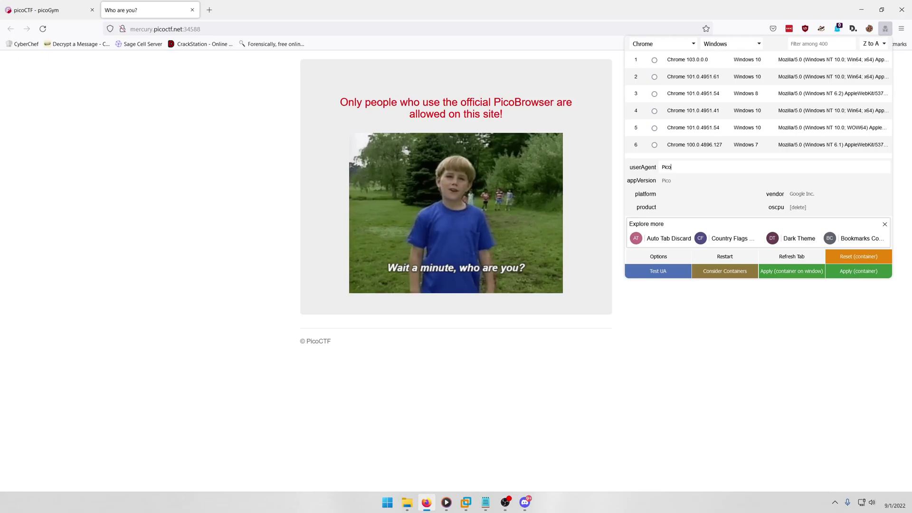
pyautogui.write('Brow')
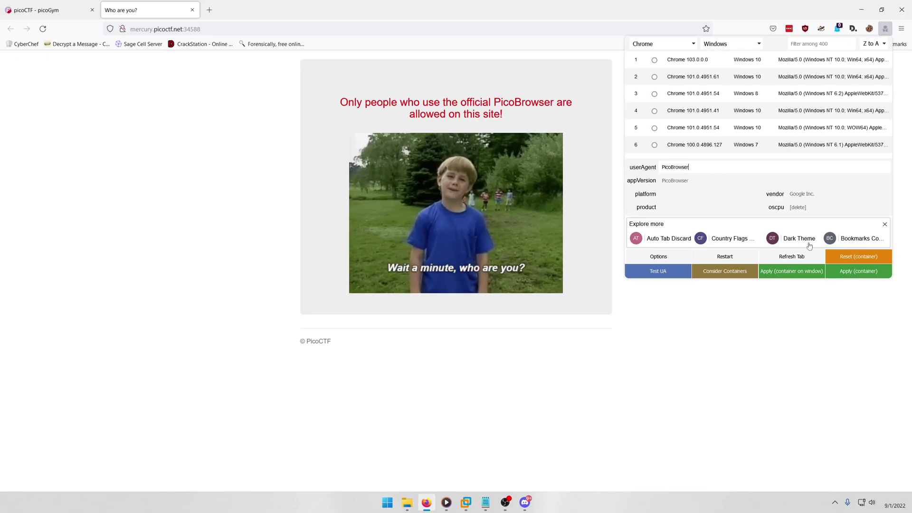
pyautogui.write('ser')
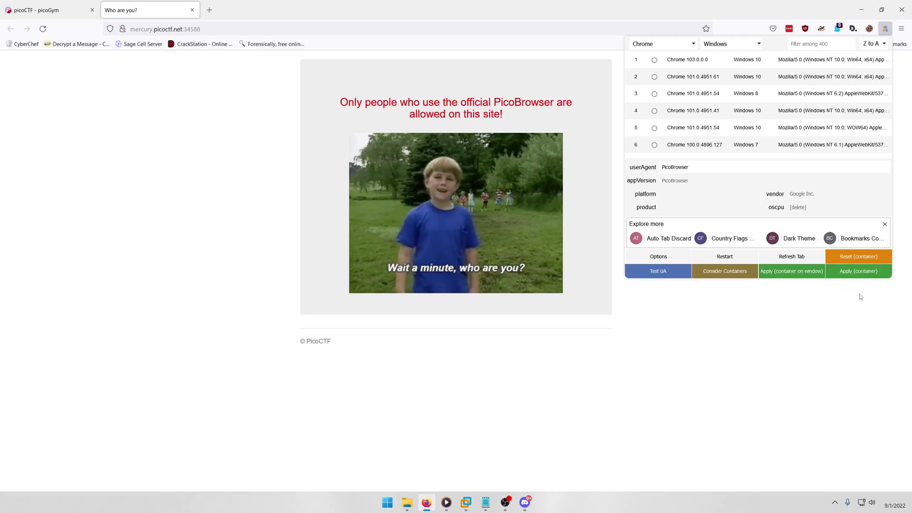
pyautogui.click(861, 297)
pyautogui.press('F5')
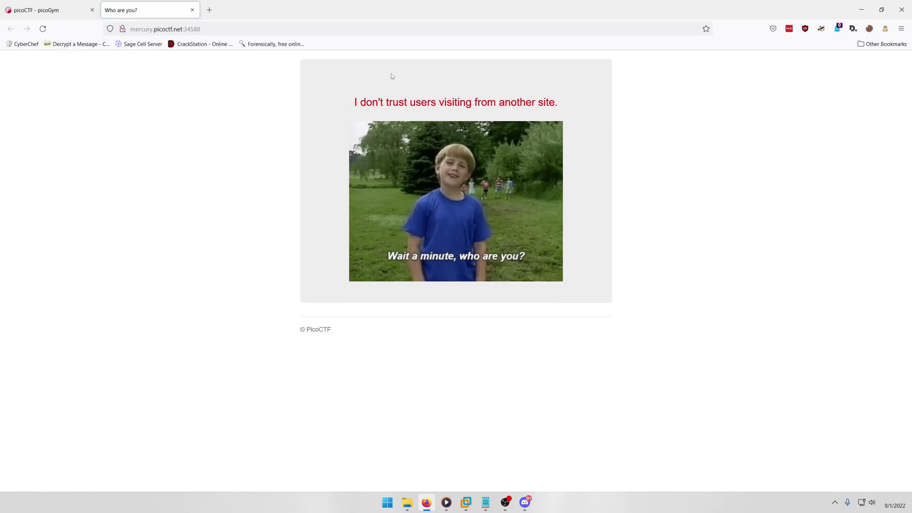
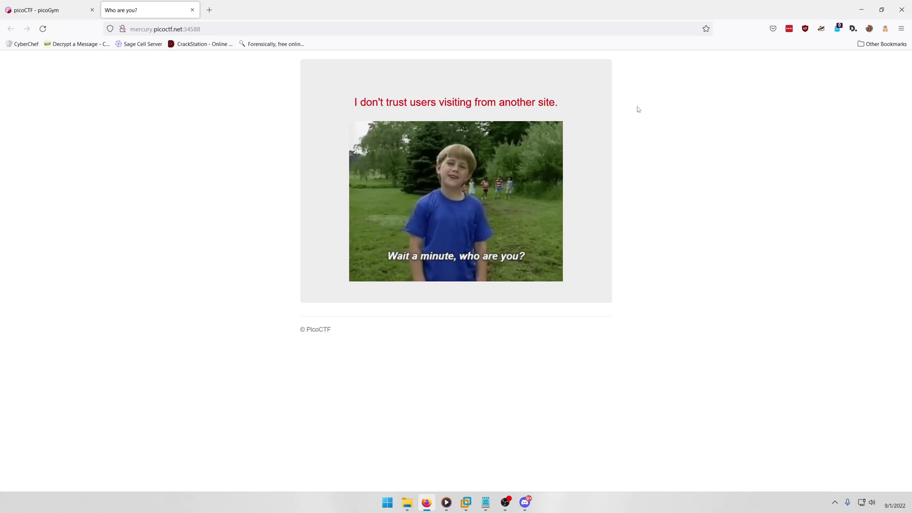
# Step: Inspect the 'Who are you?' page, show the Network panel, and reload to capture its five requests
pyautogui.rightClick(641, 106)
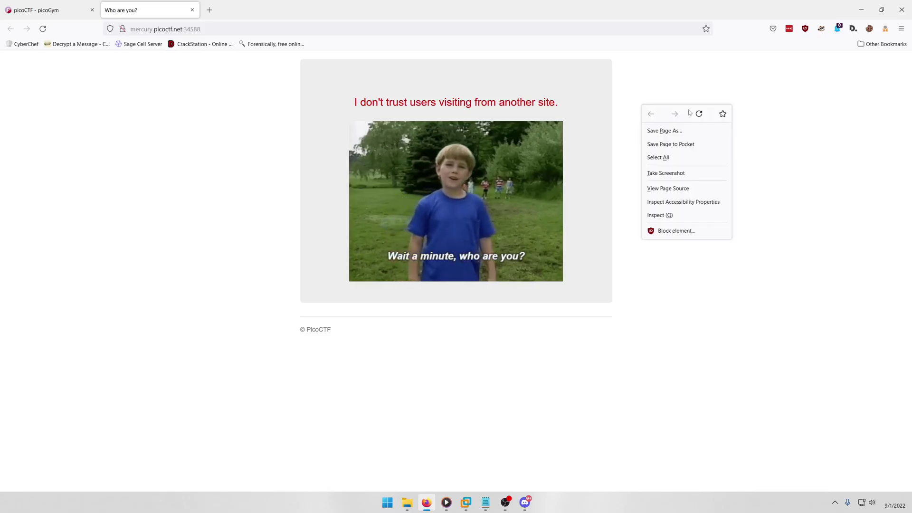
pyautogui.click(665, 215)
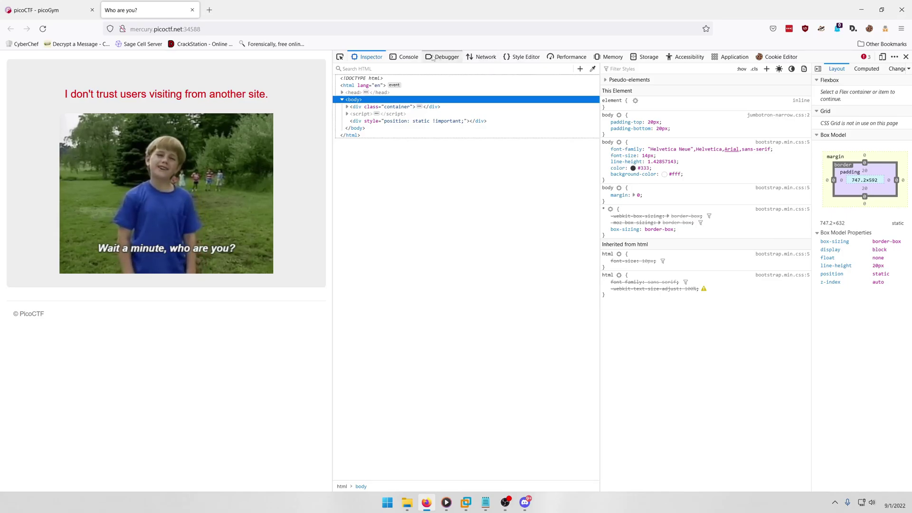
pyautogui.click(482, 56)
pyautogui.press('F5')
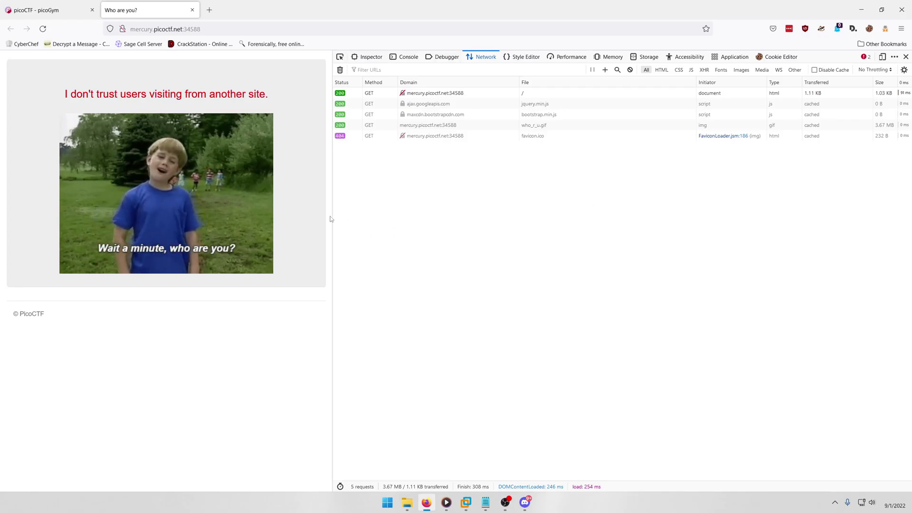
pyautogui.moveTo(333, 216); pyautogui.dragTo(475, 225)
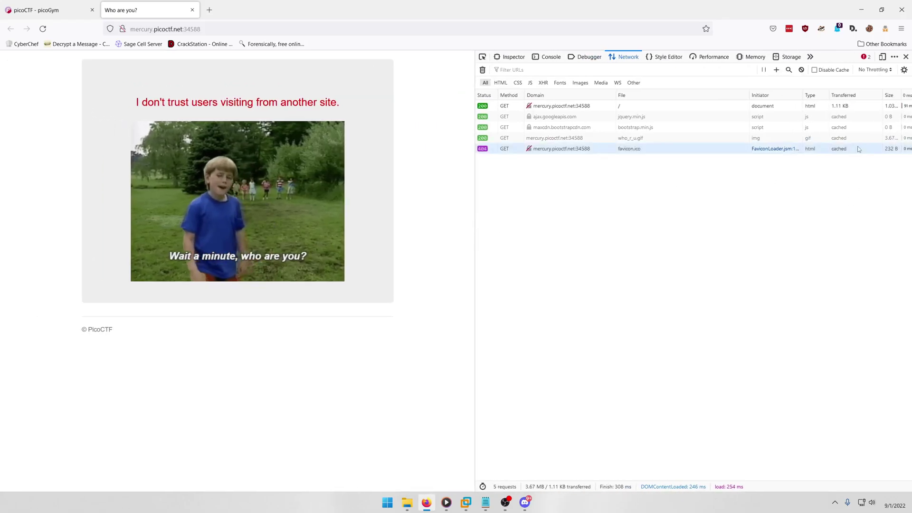
# Step: Open an editable resend copy of the main page request and widen the DevTools panels
pyautogui.click(570, 106)
pyautogui.click(902, 105)
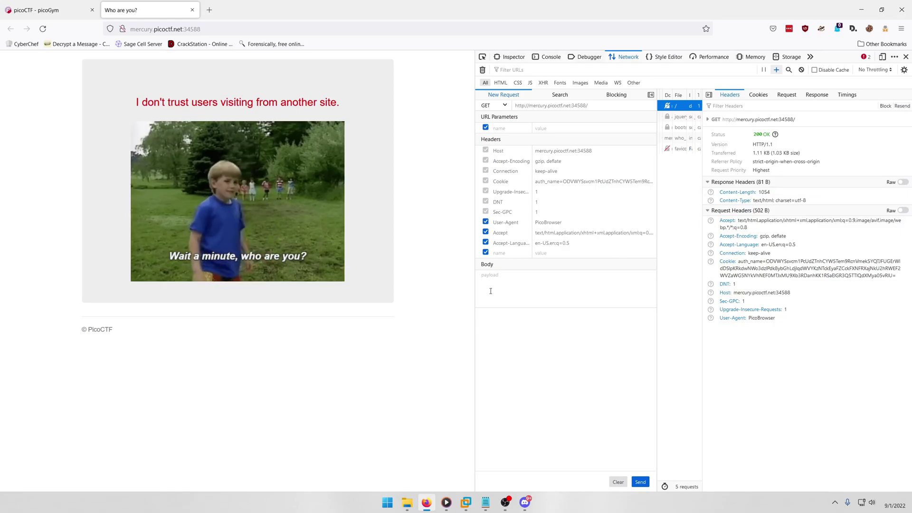
pyautogui.moveTo(476, 334); pyautogui.dragTo(385, 304)
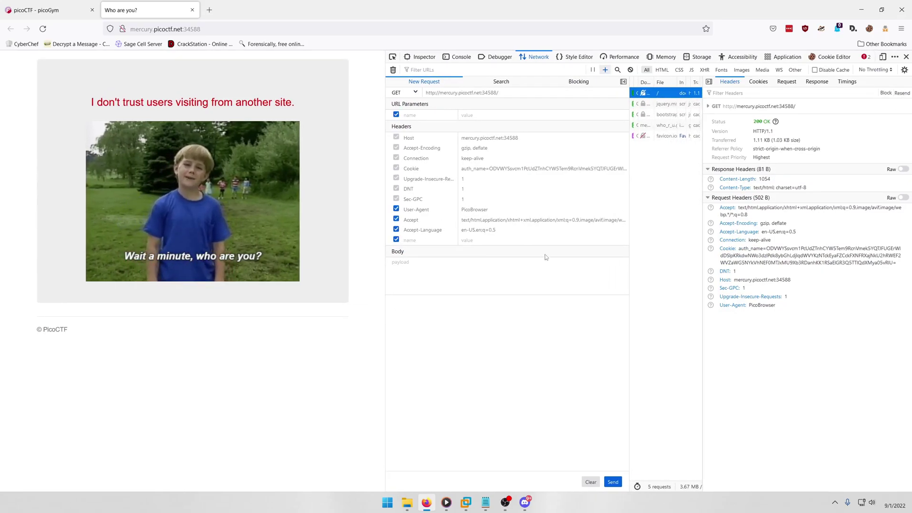
pyautogui.moveTo(629, 234); pyautogui.dragTo(577, 232)
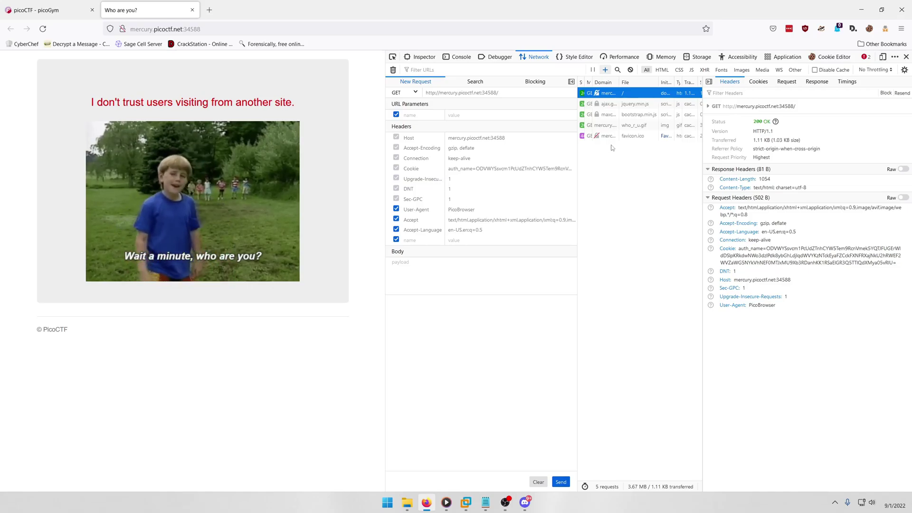
pyautogui.click(431, 239)
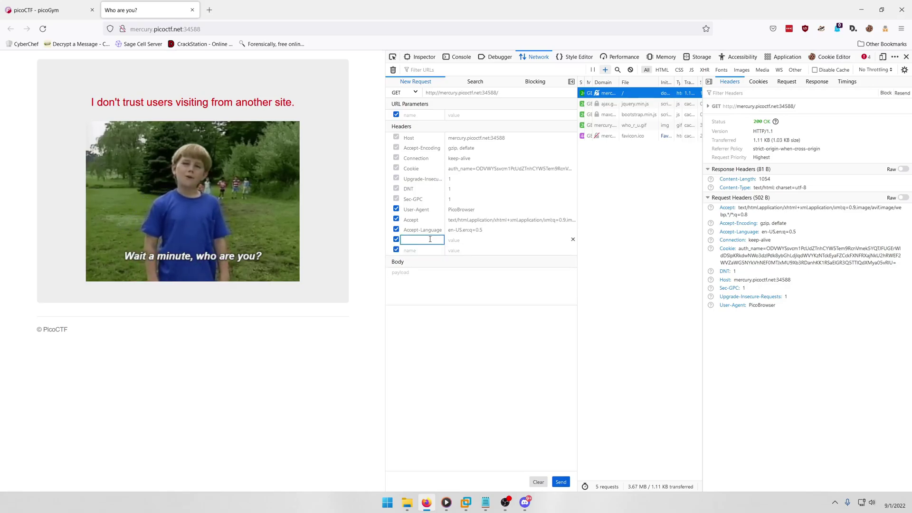
pyautogui.click(473, 240)
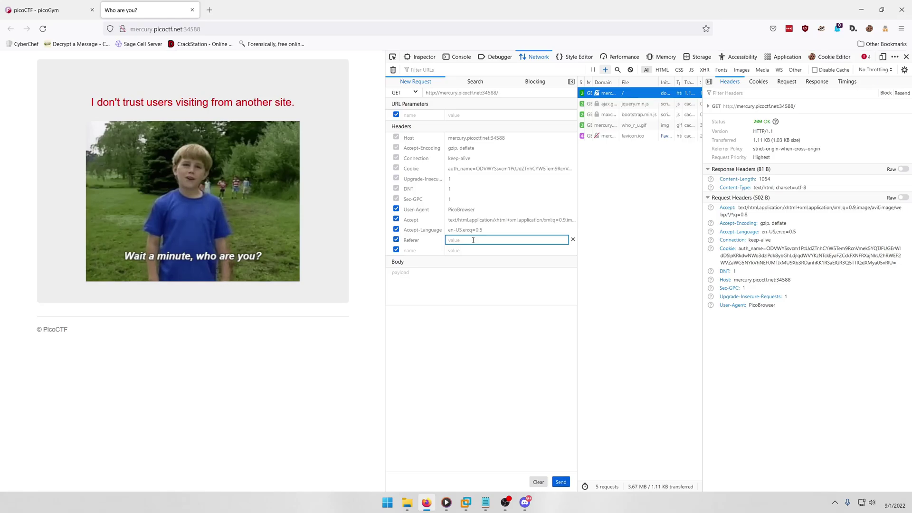
pyautogui.click(190, 29)
pyautogui.hotkey('ctrl', 'c')
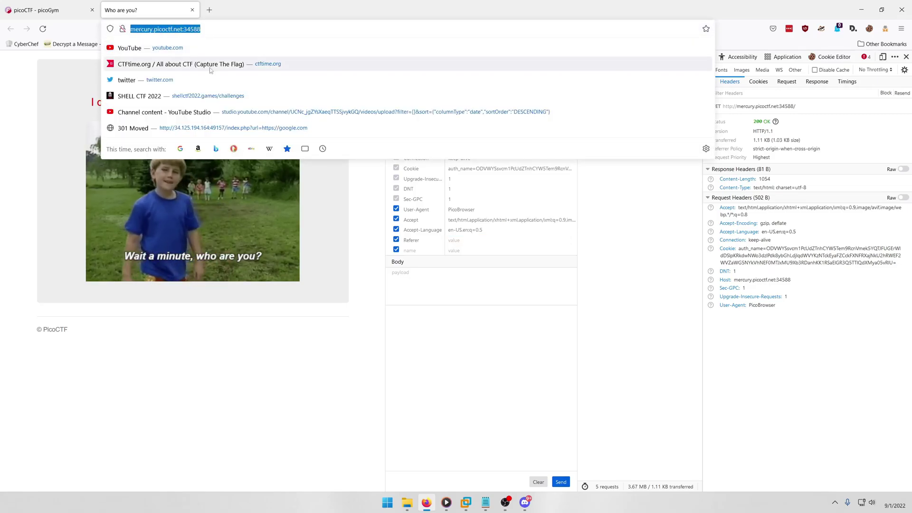
pyautogui.click(486, 241)
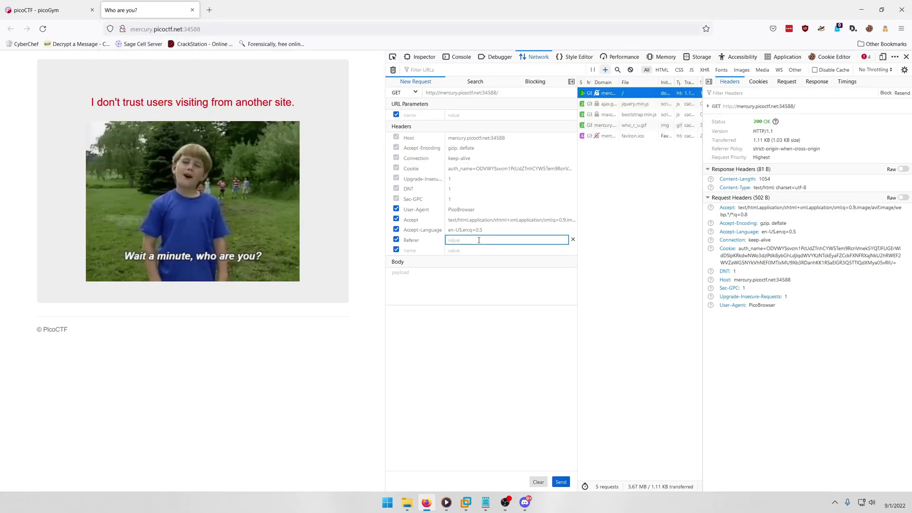
pyautogui.hotkey('ctrl', 'v')
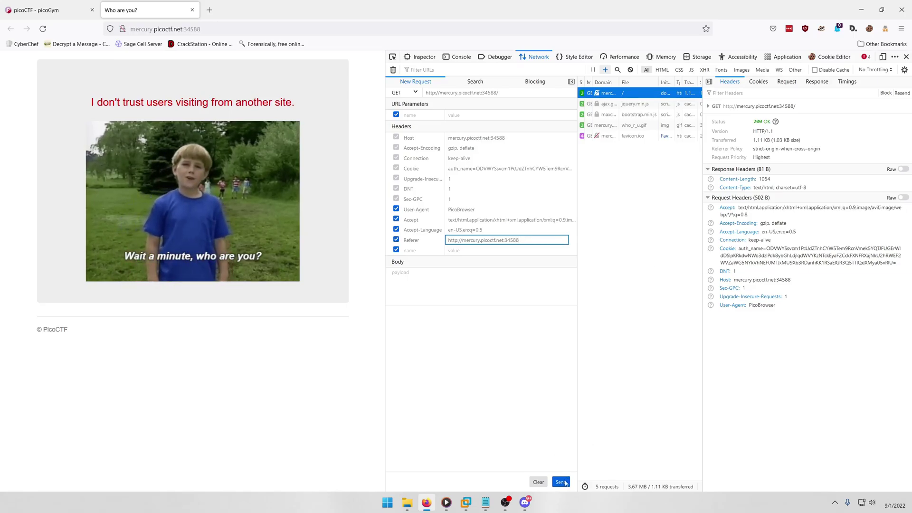
# Step: Send the Referer-edited request and read its Response: 'Sorry, this site only worked in 2018.'
pyautogui.click(561, 482)
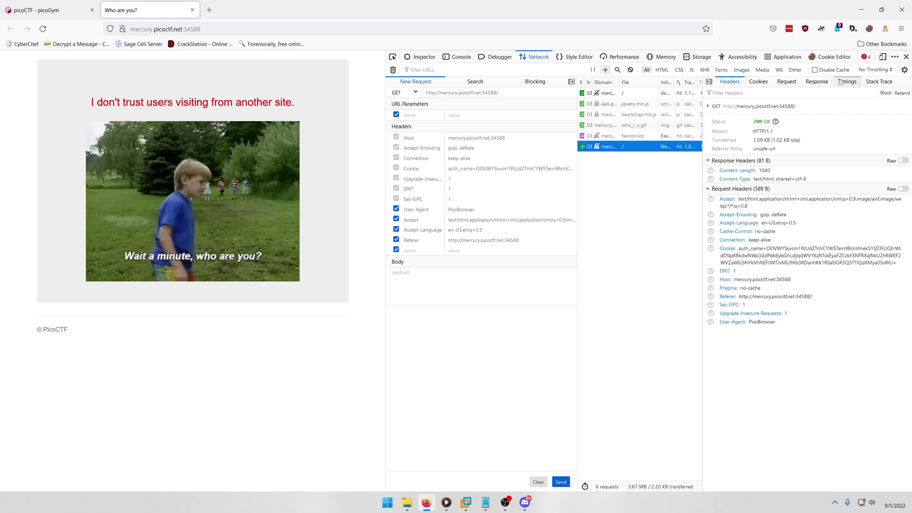
pyautogui.click(817, 82)
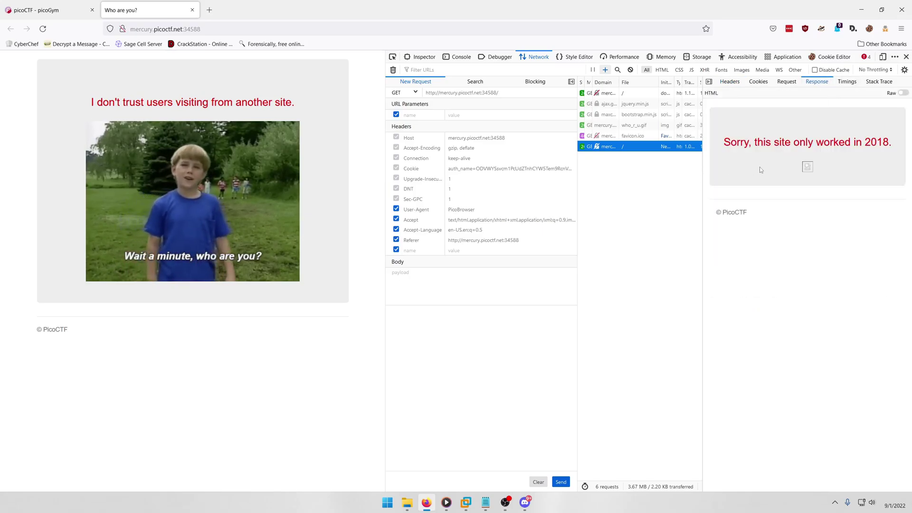
pyautogui.moveTo(724, 142); pyautogui.dragTo(891, 152)
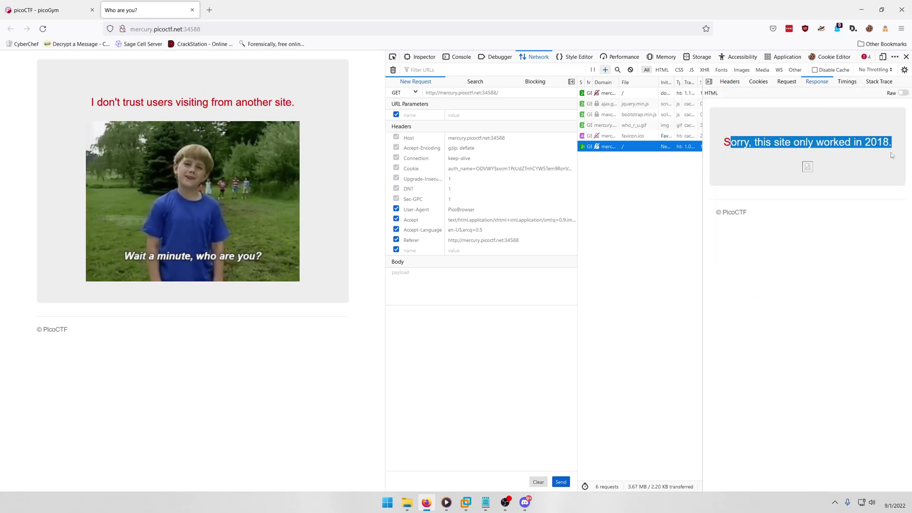
pyautogui.click(735, 142)
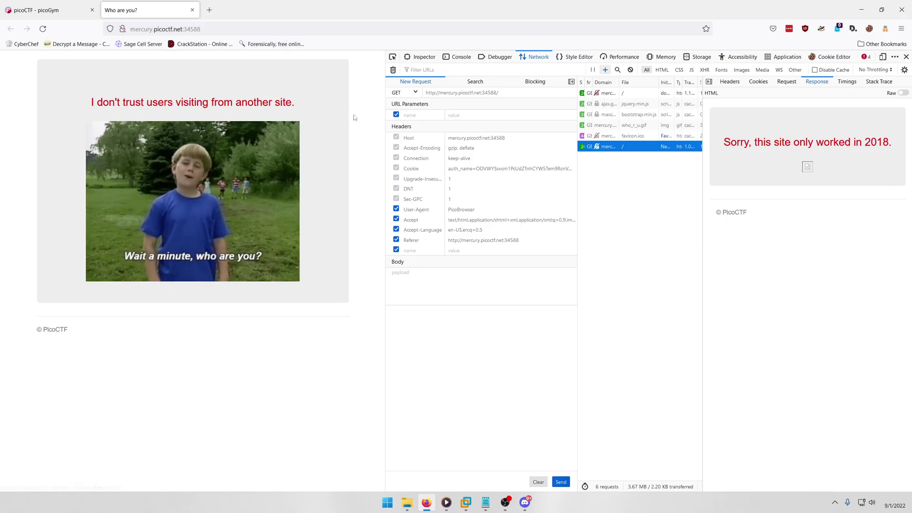
# Step: Search 'http headers' in a new tab and browse MDN's HTTP headers list
pyautogui.click(209, 10)
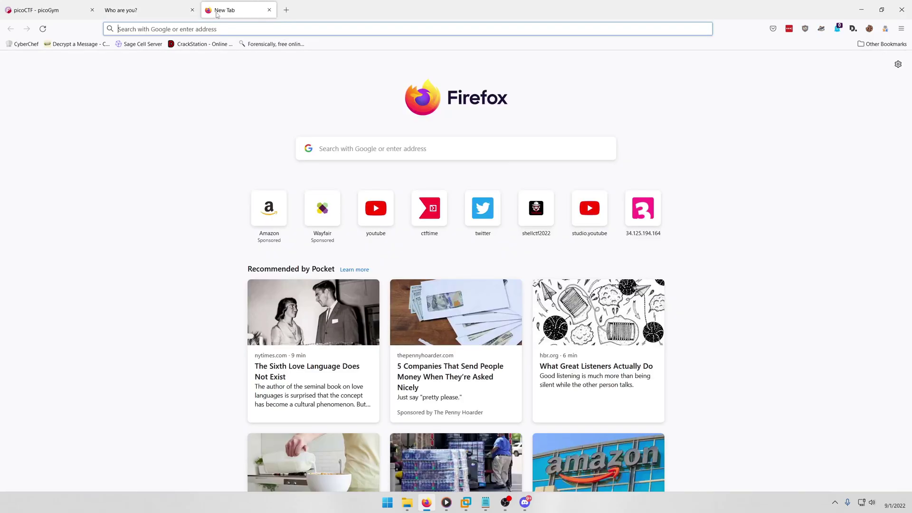
pyautogui.write('http header')
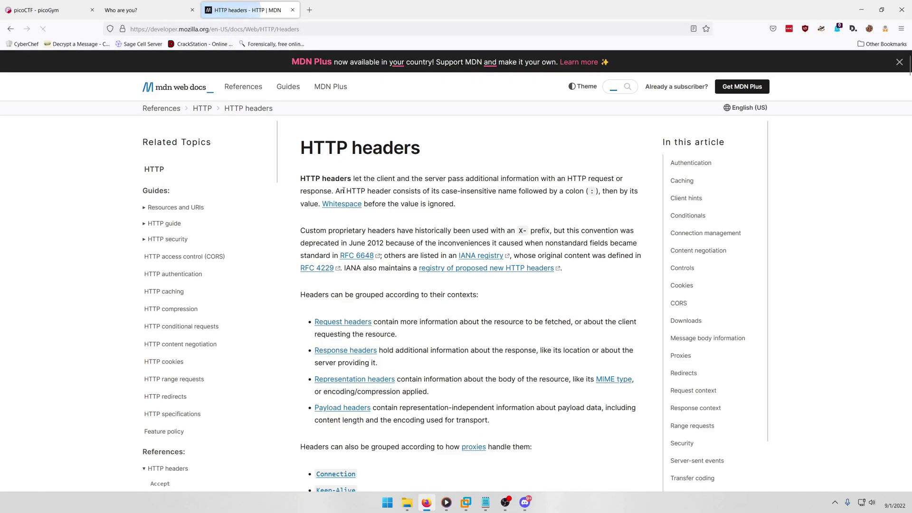
pyautogui.scroll(-10, 209, 264)
pyautogui.scroll(-8, 197, 270)
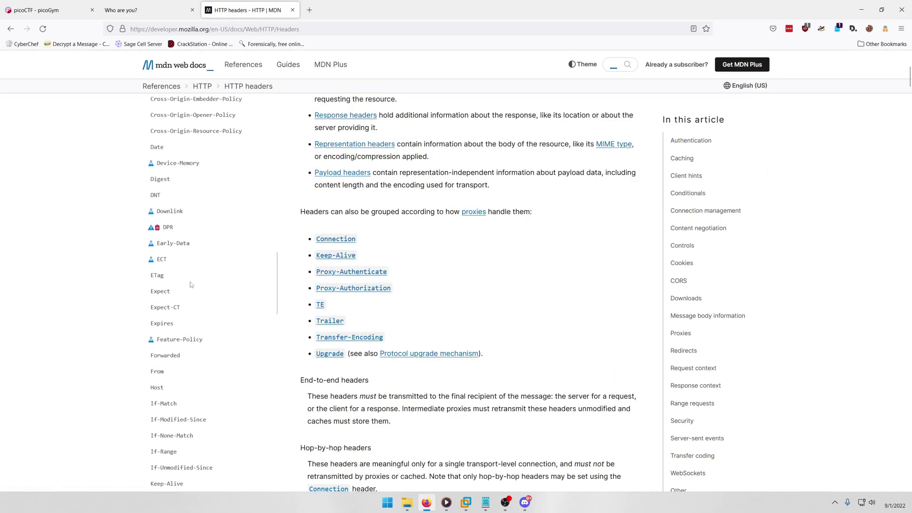
pyautogui.scroll(-15, 209, 294)
pyautogui.scroll(5, 229, 315)
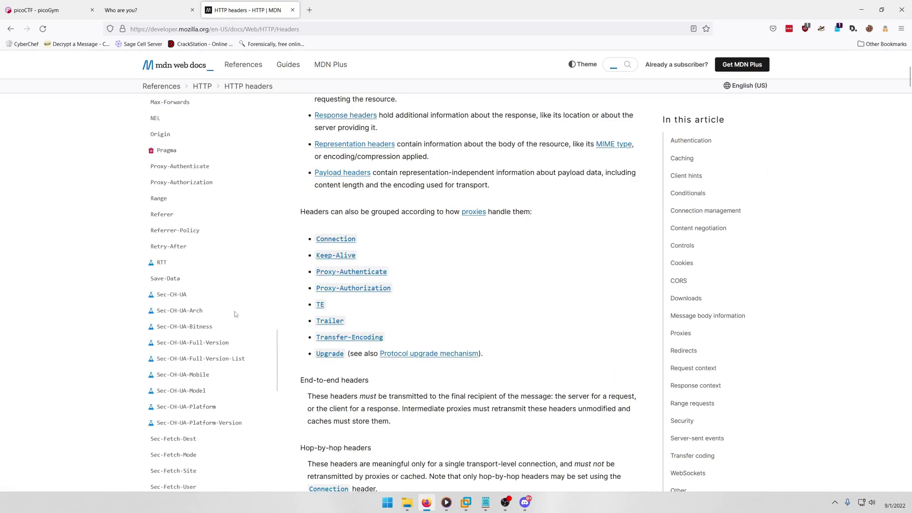
# Step: Find and open MDN's Date header page, then copy its example 'Wed, 21 Oct 2015 07:28:00 GMT'
pyautogui.hotkey('ctrl', 'f')
pyautogui.write('date')
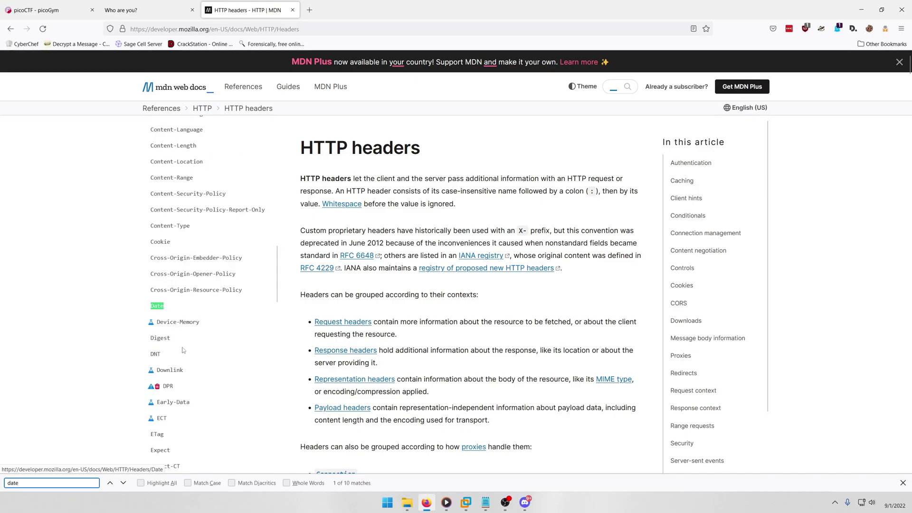
pyautogui.click(157, 305)
pyautogui.scroll(-5, 446, 280)
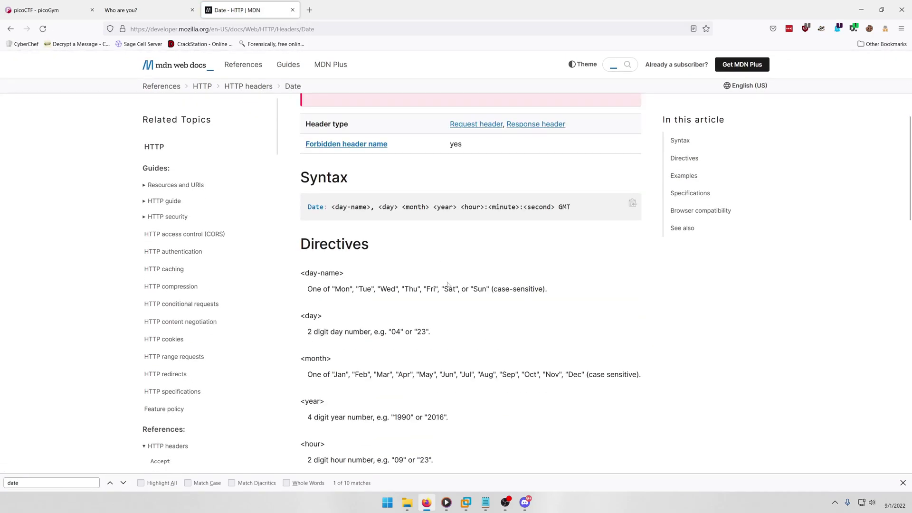
pyautogui.scroll(2, 445, 280)
pyautogui.scroll(-12, 446, 280)
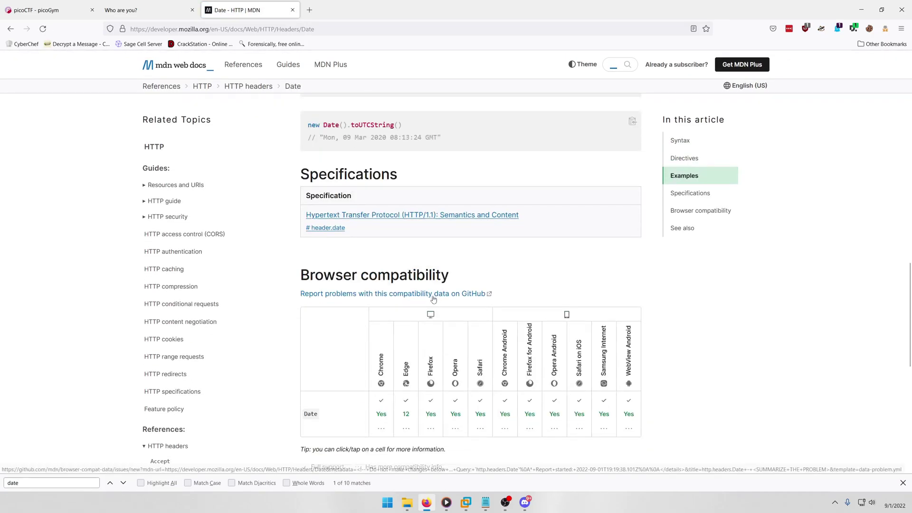
pyautogui.scroll(2, 364, 259)
pyautogui.moveTo(457, 178); pyautogui.dragTo(367, 180)
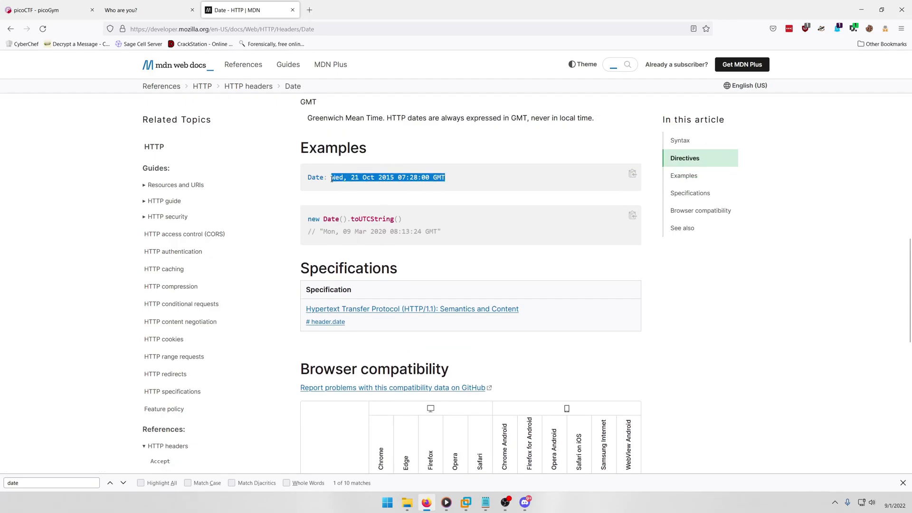
pyautogui.rightClick(340, 179)
pyautogui.click(371, 191)
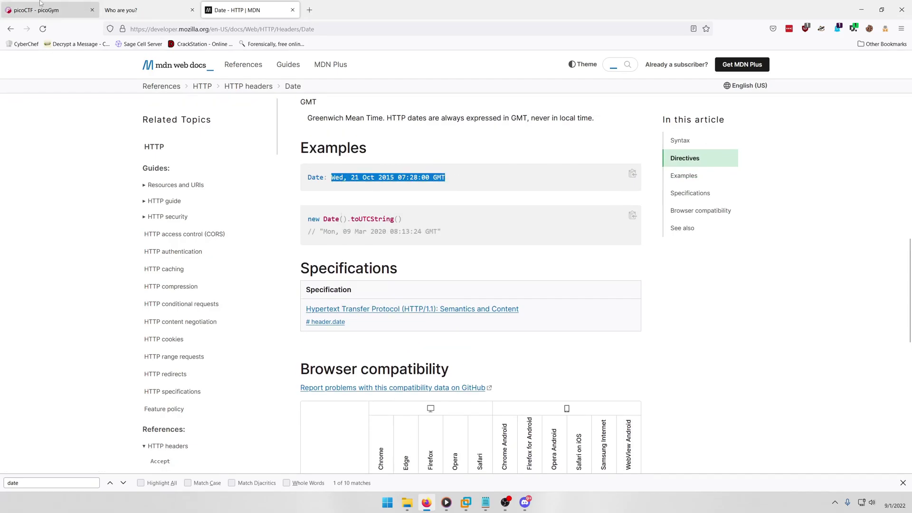
# Step: In the resend draft, add a Date header with value 'Wed, 21 Oct 2018 07:28:00 GMT'
pyautogui.click(143, 10)
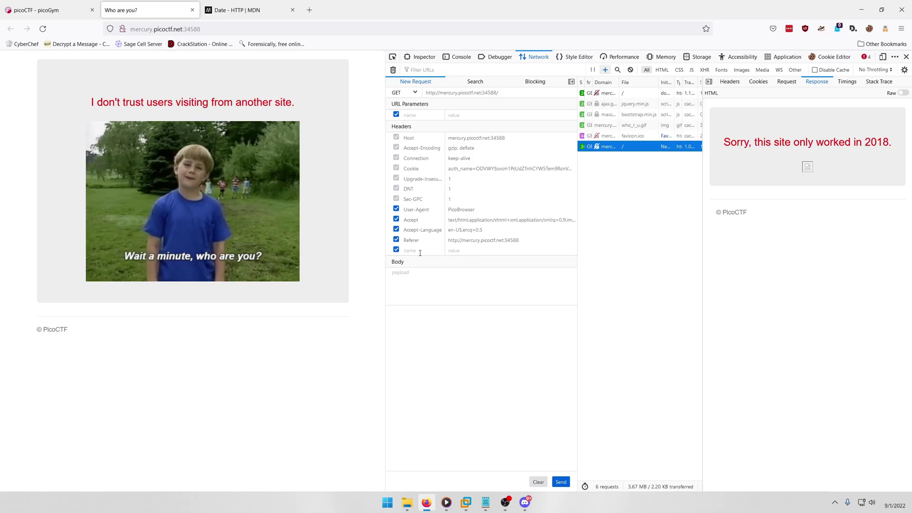
pyautogui.click(478, 250)
pyautogui.hotkey('ctrl', 'v')
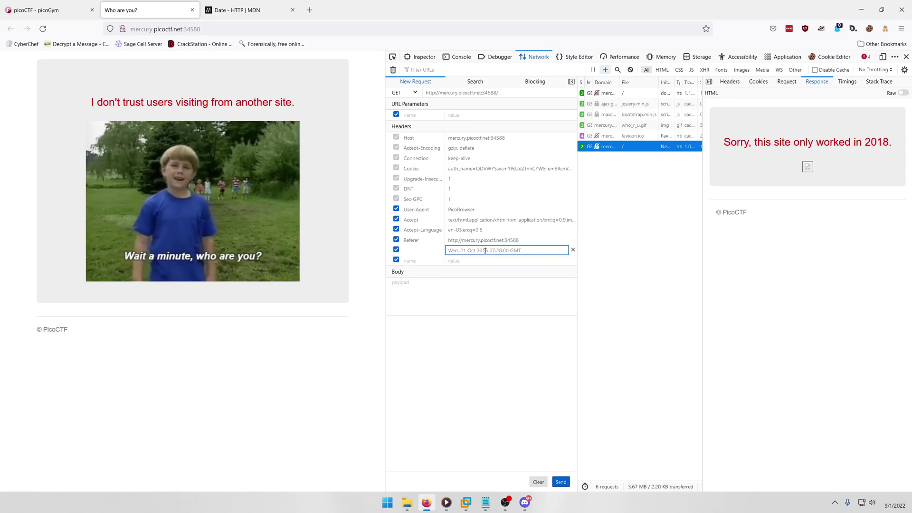
pyautogui.write('8')
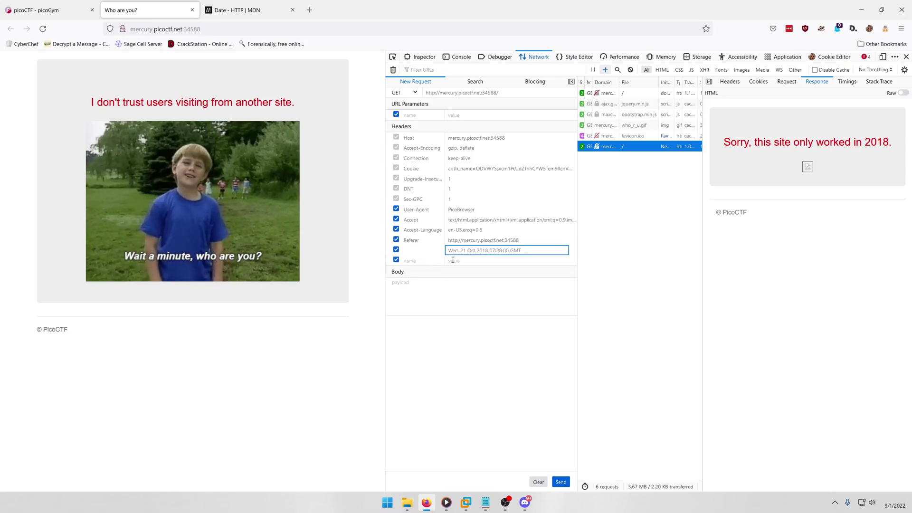
pyautogui.click(422, 249)
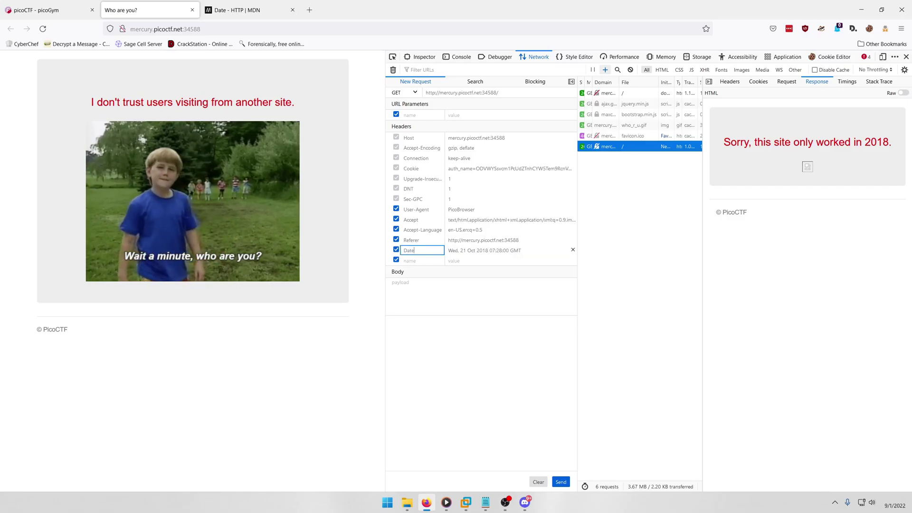
# Step: Resend the request and read the response 'This website is only for people from Sweden.'
pyautogui.click(561, 482)
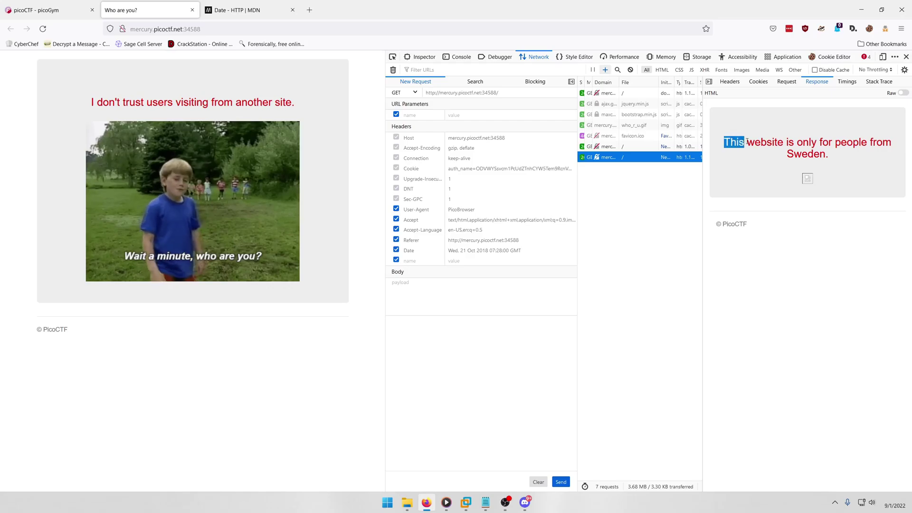
pyautogui.moveTo(748, 142); pyautogui.dragTo(901, 146)
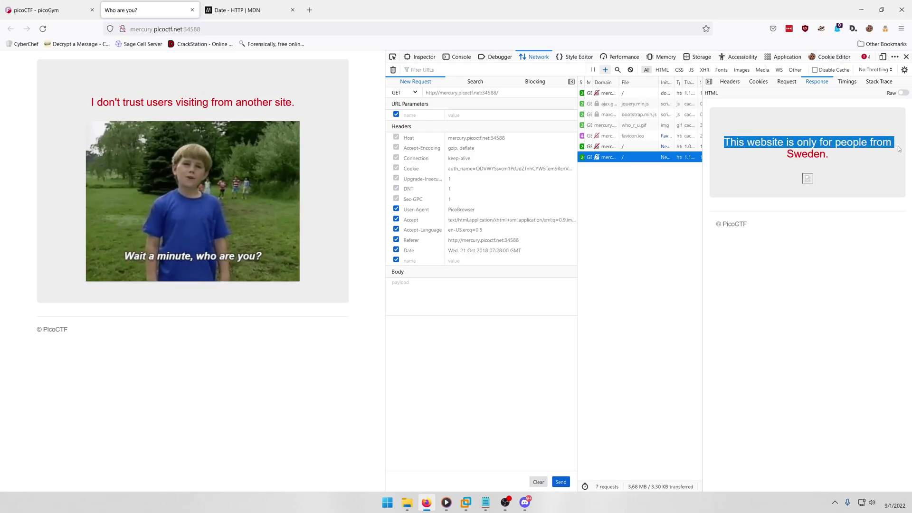
pyautogui.moveTo(900, 149); pyautogui.dragTo(830, 157)
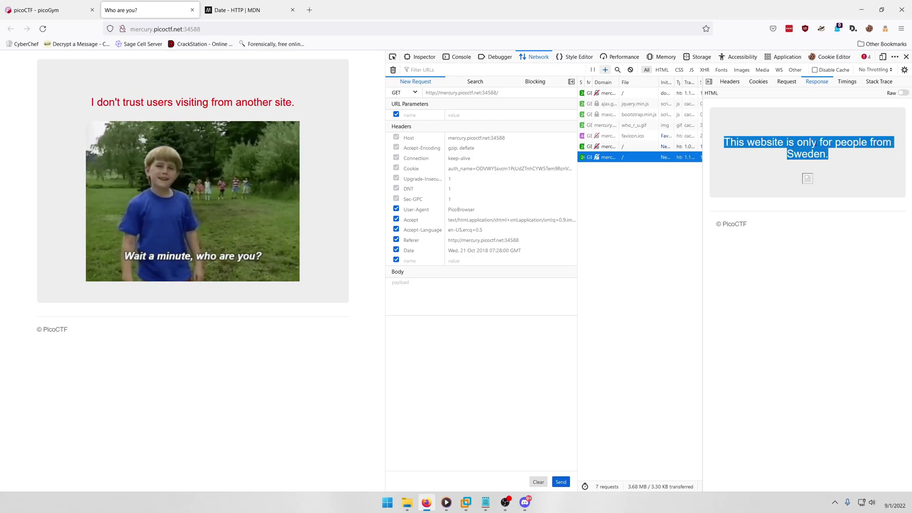
pyautogui.click(776, 156)
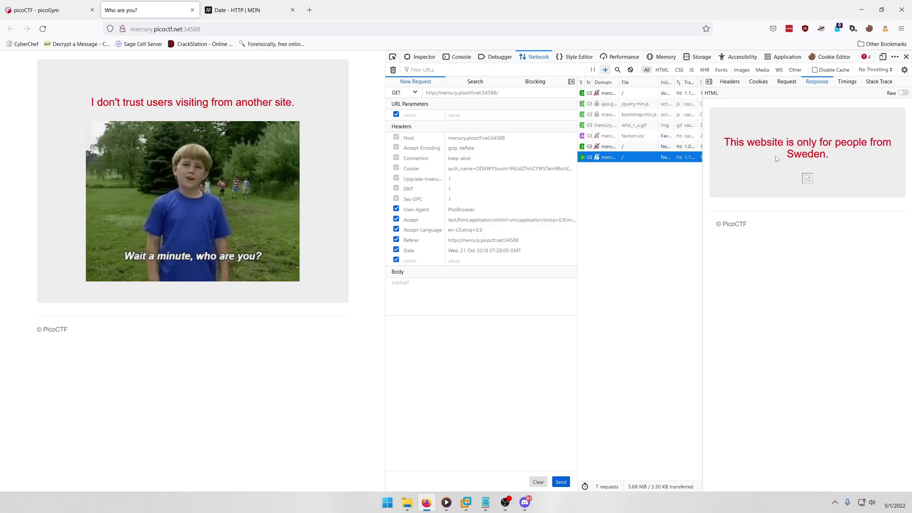
# Step: From MDN's Date page, open the X-Forwarded-For reference and highlight its client IP description
pyautogui.click(250, 10)
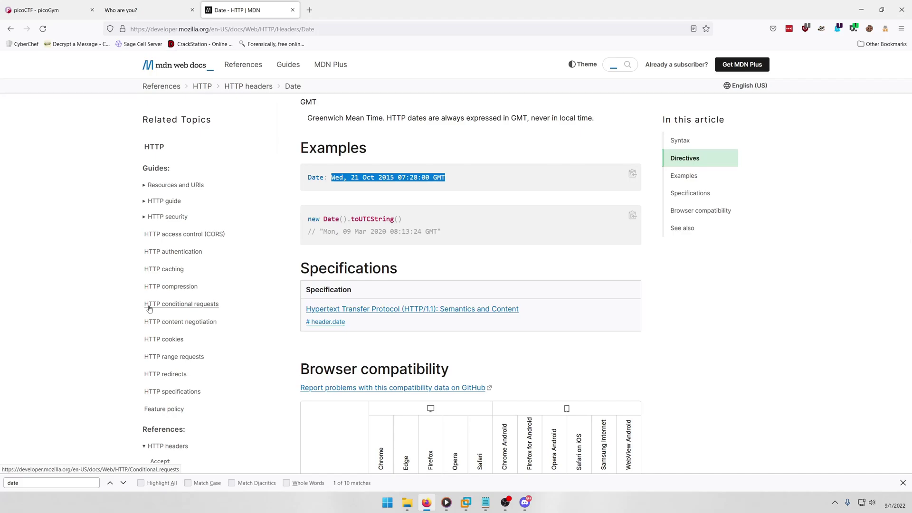
pyautogui.scroll(-10, 149, 309)
pyautogui.scroll(2, 171, 323)
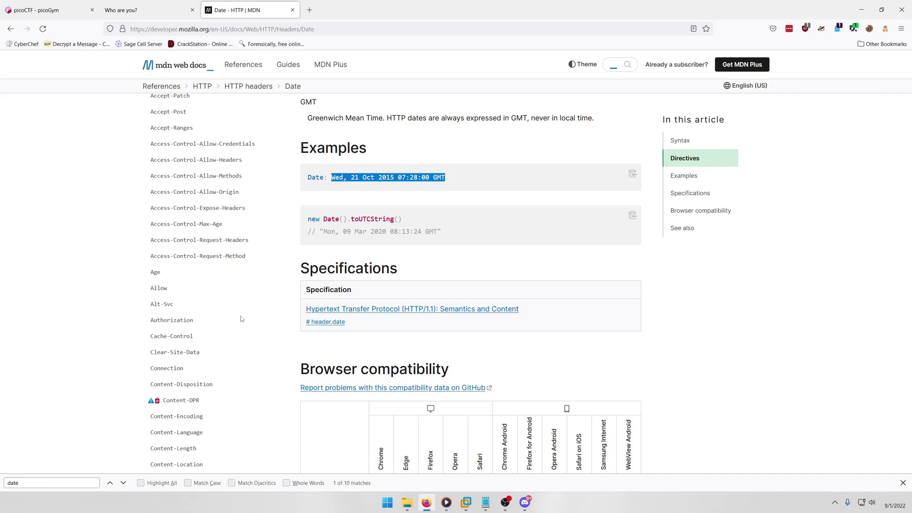
pyautogui.scroll(-5, 237, 304)
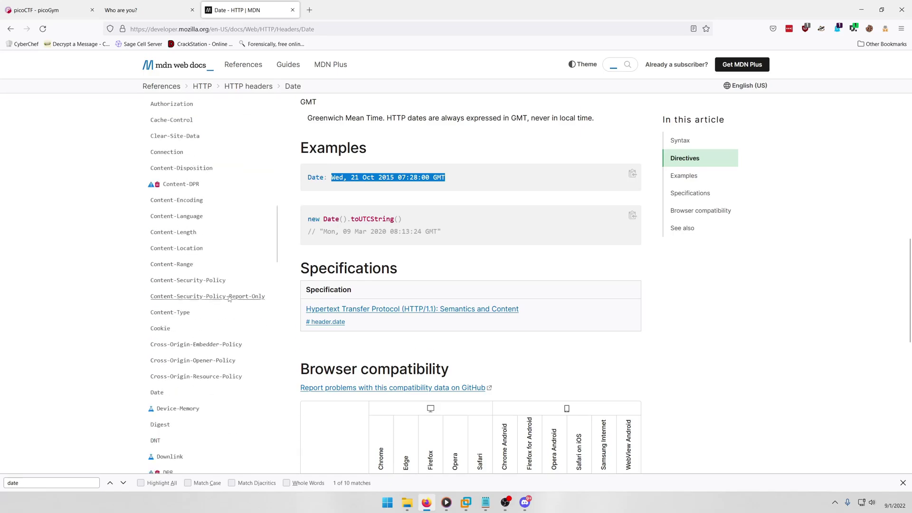
pyautogui.scroll(-2, 229, 298)
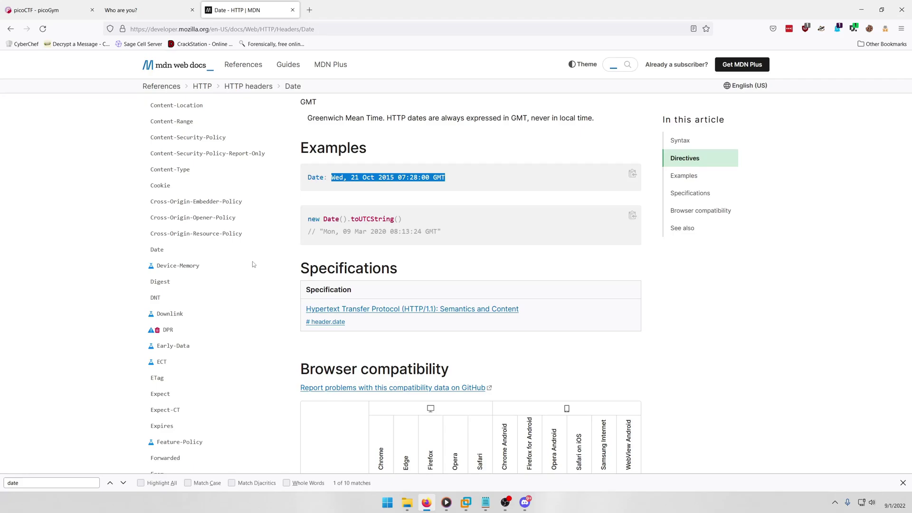
pyautogui.scroll(-12, 253, 264)
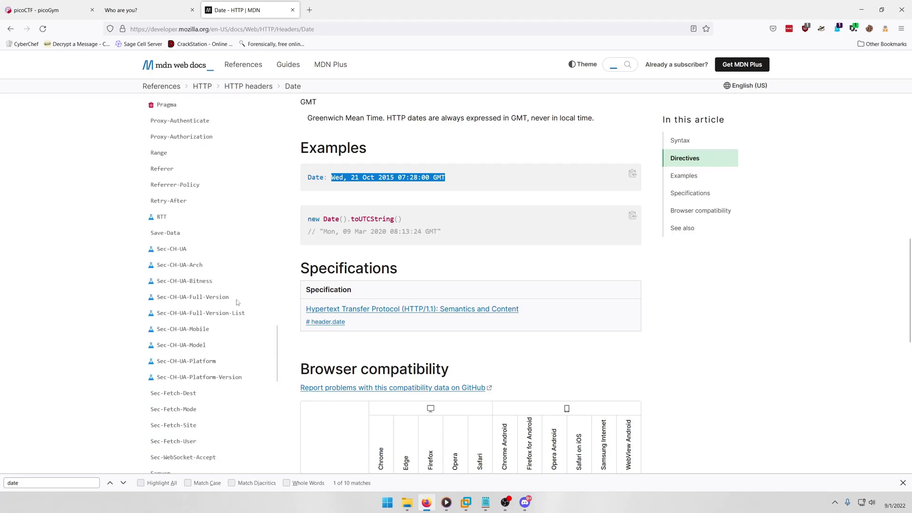
pyautogui.scroll(-10, 237, 302)
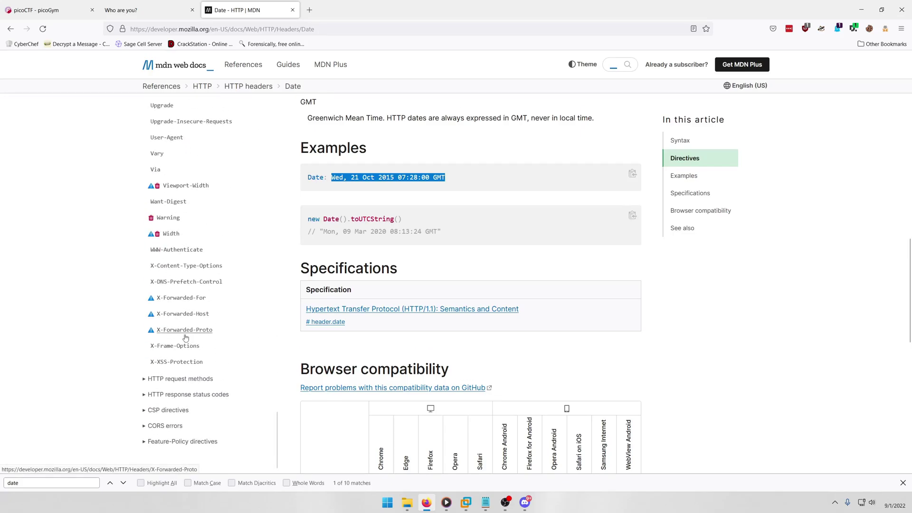
pyautogui.click(182, 298)
pyautogui.scroll(-1, 506, 249)
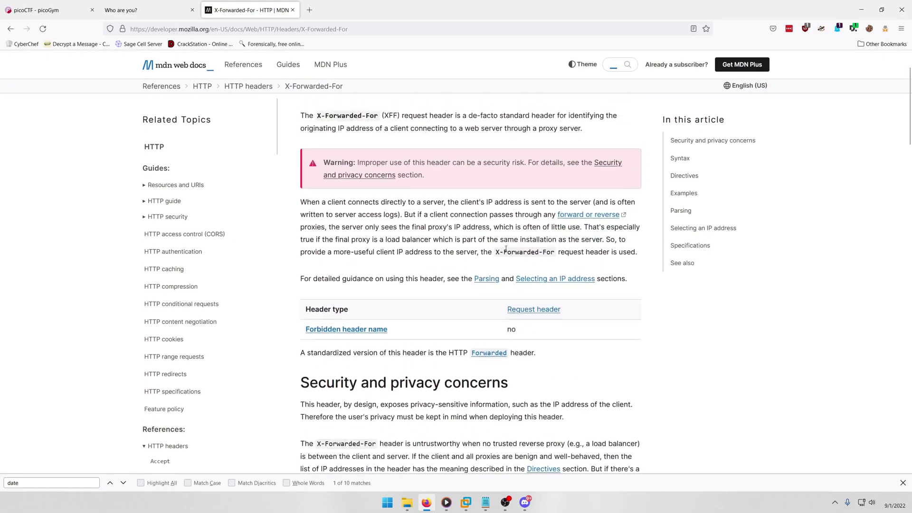
pyautogui.scroll(-3, 414, 283)
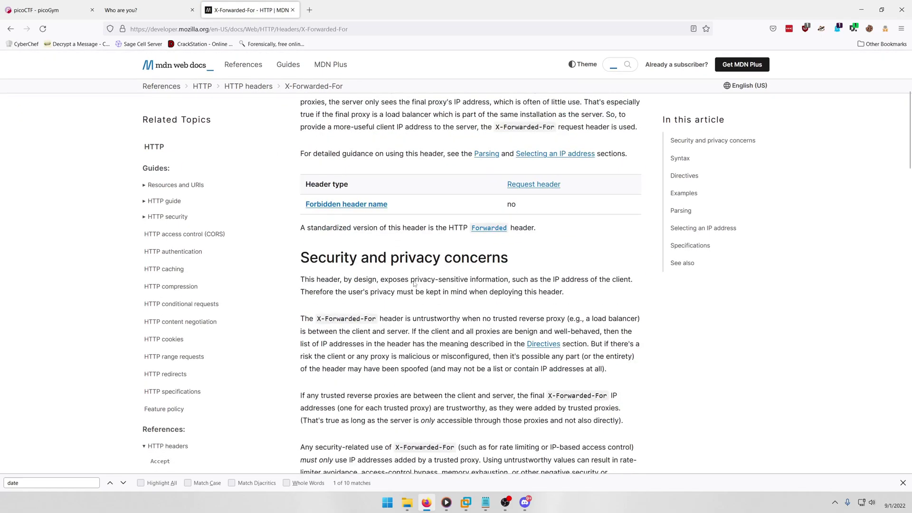
pyautogui.scroll(5, 418, 288)
pyautogui.moveTo(408, 265); pyautogui.dragTo(531, 265)
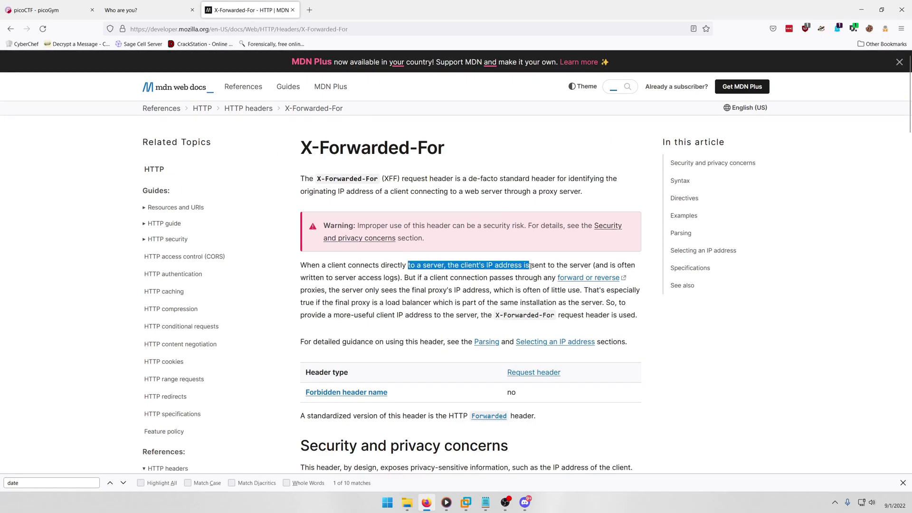
# Step: Search 'sweden ip addresses', open IP2Location's Sweden ranges page, and copy 103.57.72.0
pyautogui.hotkey('ctrl', 't')
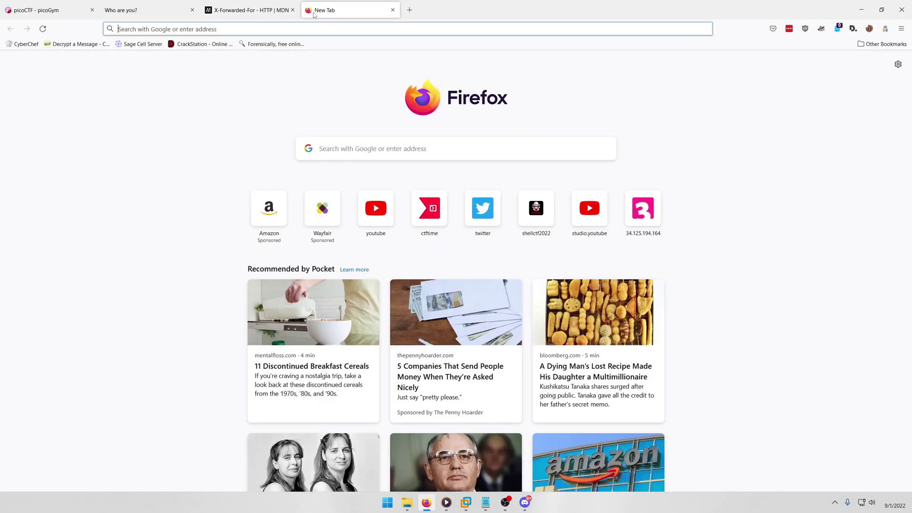
pyautogui.write('sweden ip addre')
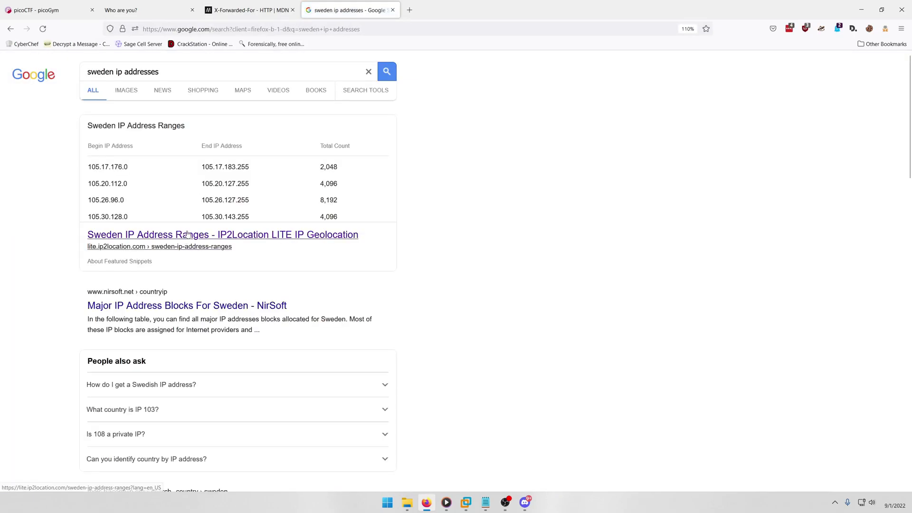
pyautogui.click(189, 234)
pyautogui.scroll(-3, 188, 209)
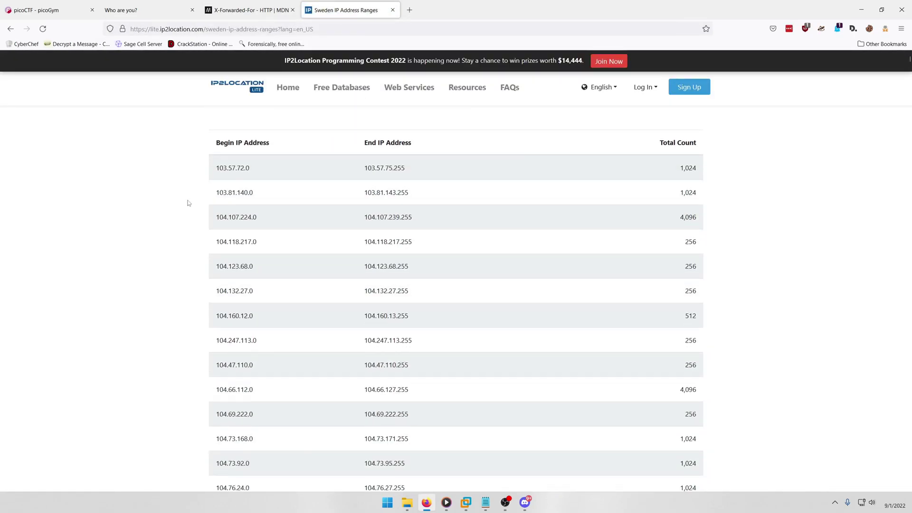
pyautogui.moveTo(204, 172); pyautogui.dragTo(267, 171)
pyautogui.rightClick(239, 177)
pyautogui.click(255, 183)
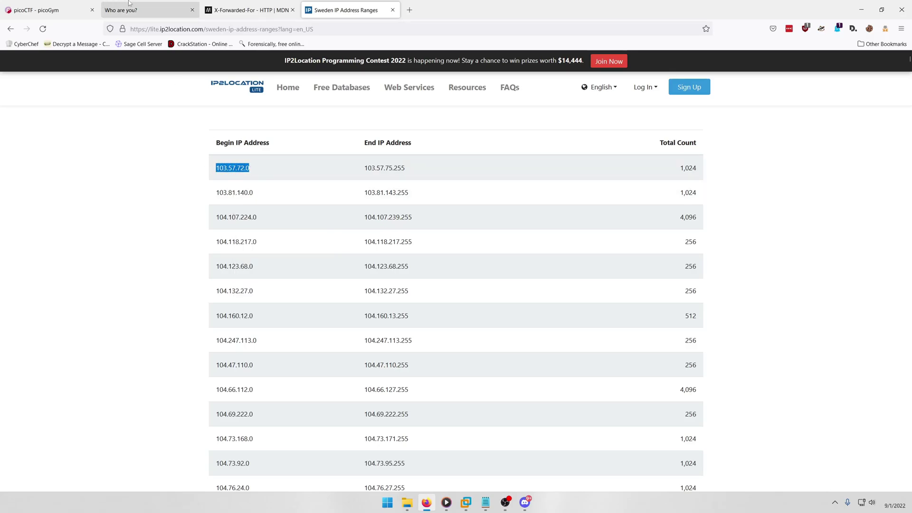
# Step: Back on the Who are you? tab, add the header X-Forwarded-For: 103.57.72.0 to the draft
pyautogui.click(129, 5)
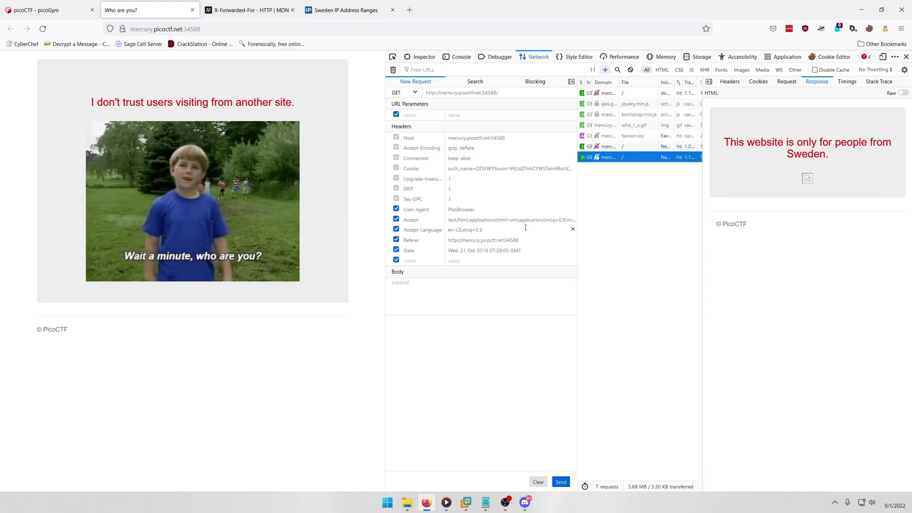
pyautogui.click(429, 261)
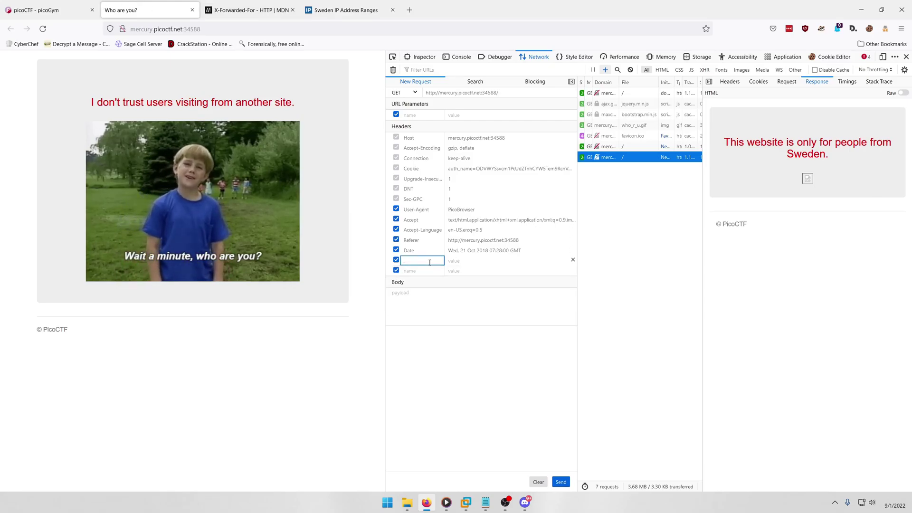
pyautogui.write('X-Forwarded')
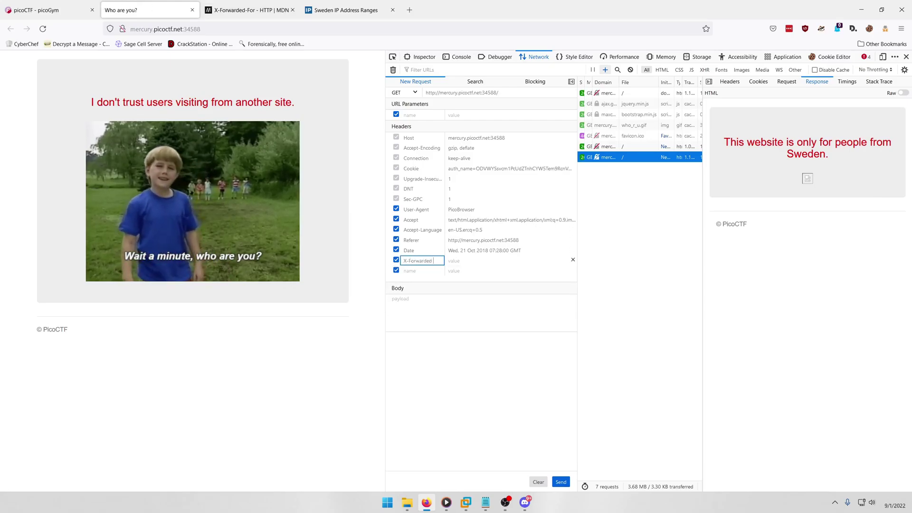
pyautogui.write('-For')
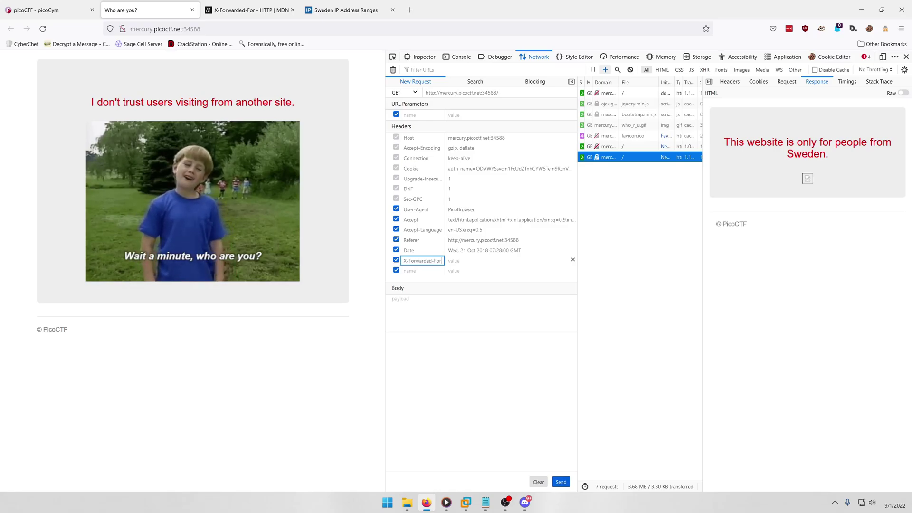
pyautogui.press('Tab')
pyautogui.hotkey('ctrl', 'v')
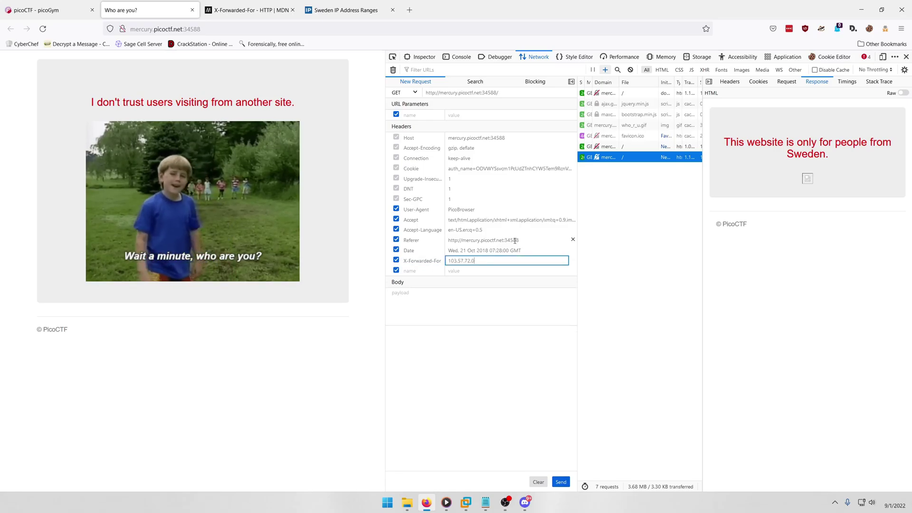
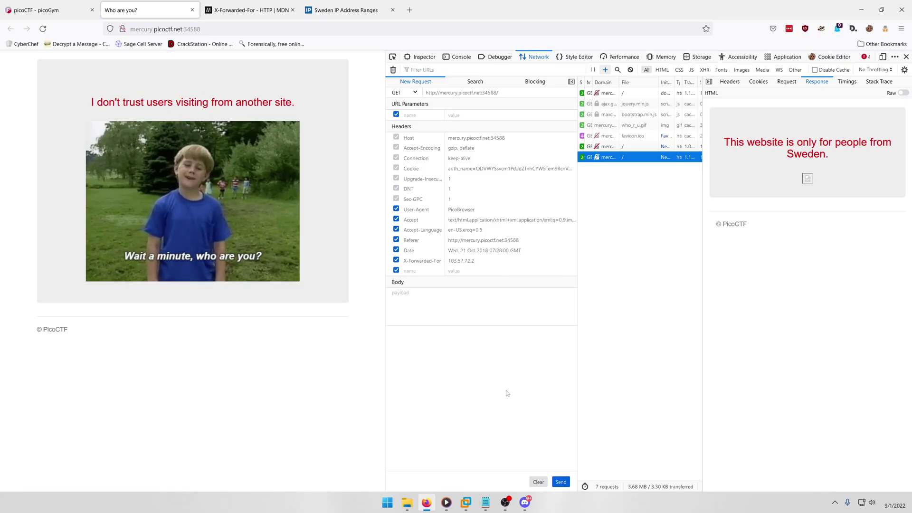
# Step: Resend the edited request with the Swedish X-Forwarded-For IP to get the Sweden reply
pyautogui.click(561, 482)
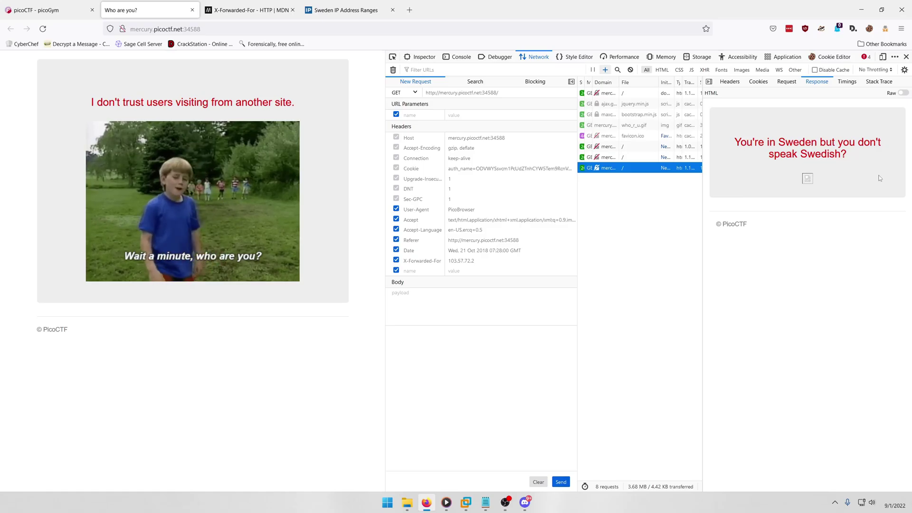
# Step: On the X-Forwarded-For MDN page, find 'langua' and open the Accept-Language header article
pyautogui.click(256, 14)
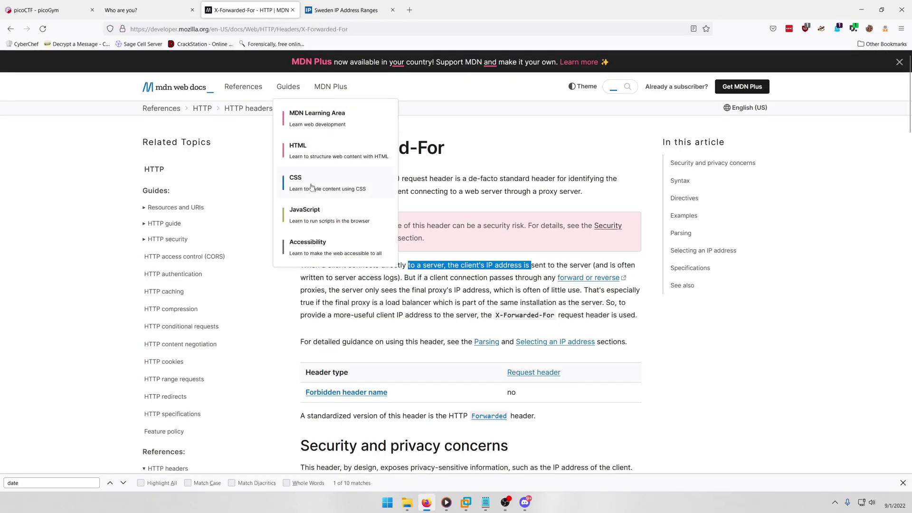
pyautogui.hotkey('ctrl', 'f')
pyautogui.write('languag')
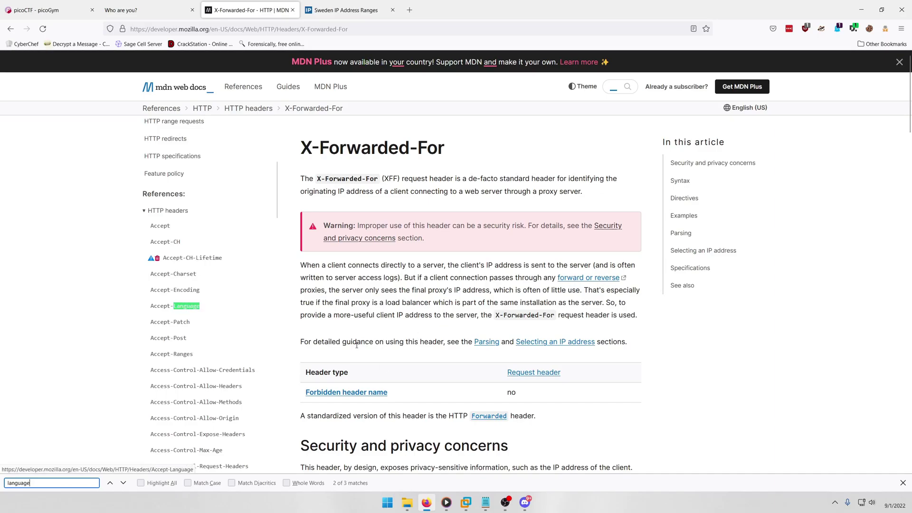
pyautogui.press('Return')
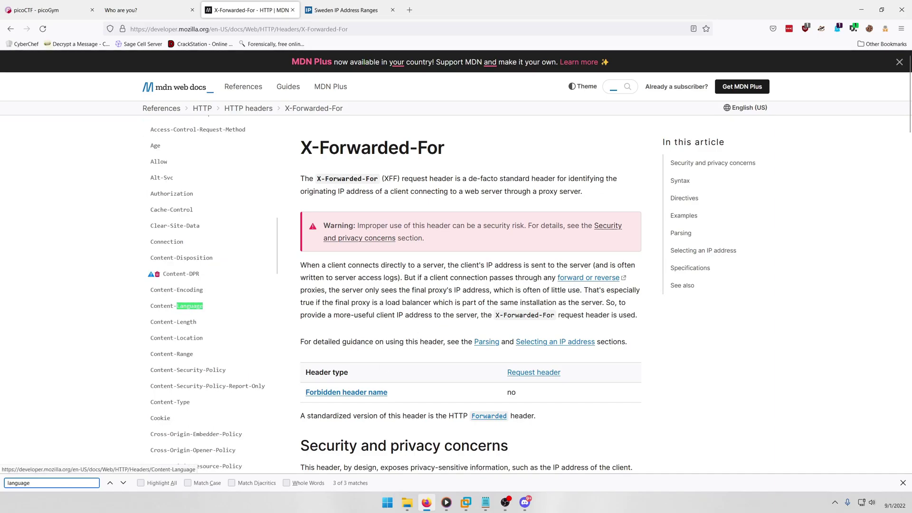
pyautogui.hotkey('shift', 'Return')
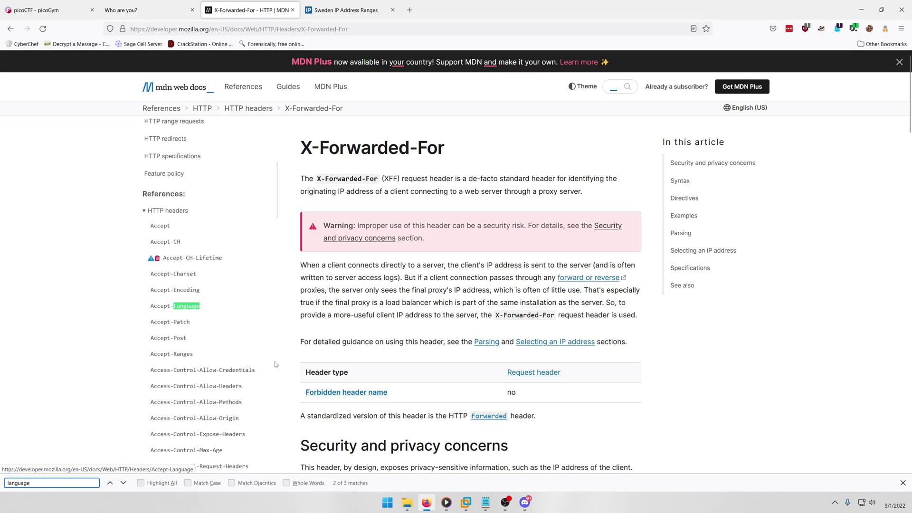
pyautogui.click(183, 305)
pyautogui.scroll(-3, 541, 326)
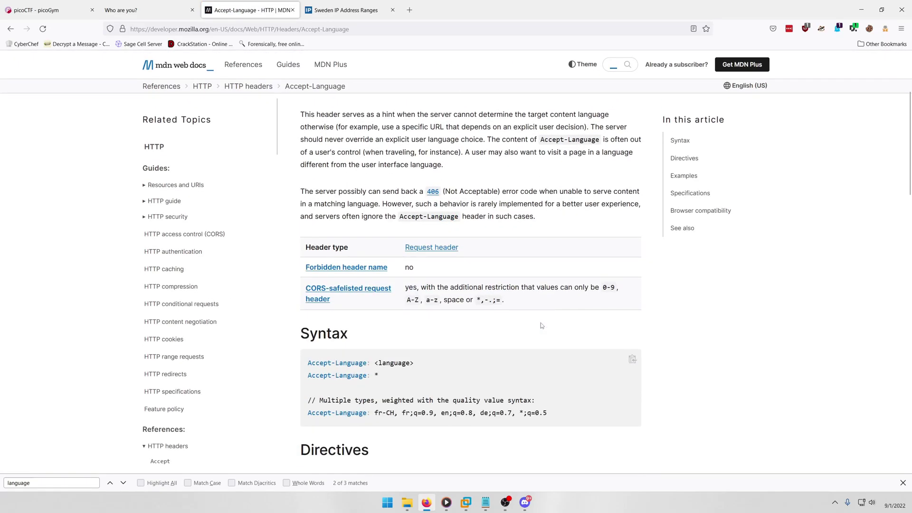
pyautogui.scroll(-4, 178, 323)
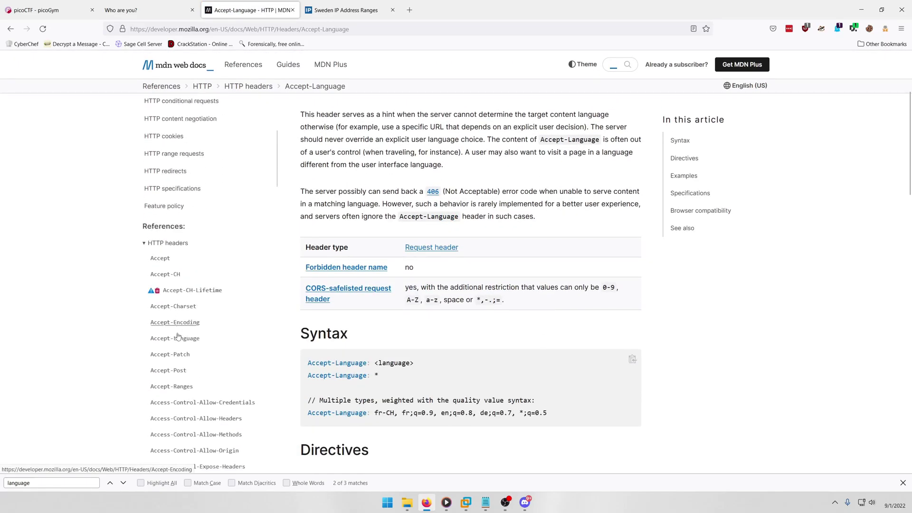
pyautogui.scroll(-1, 178, 338)
# Step: Open the Content-Language article via a 'content-l' search, read it, then return to Accept-Language
pyautogui.hotkey('ctrl', 'f')
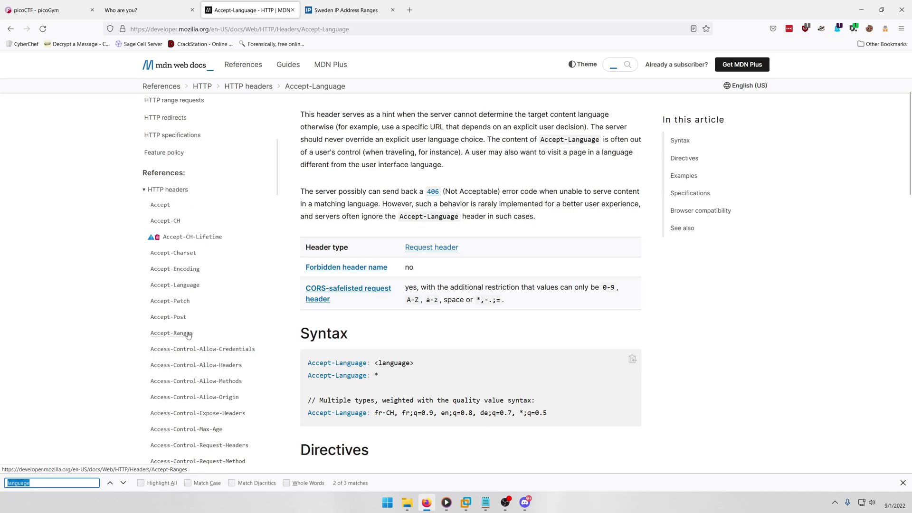
pyautogui.write('content-l')
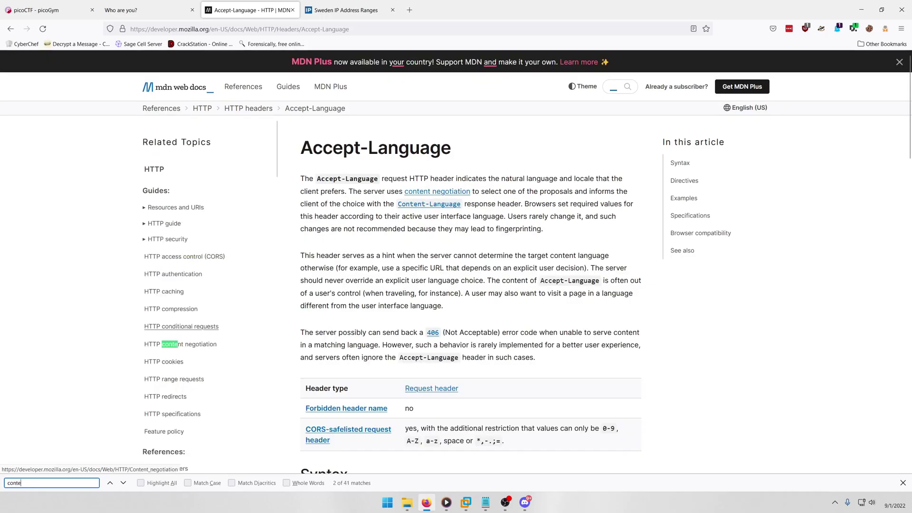
pyautogui.click(197, 354)
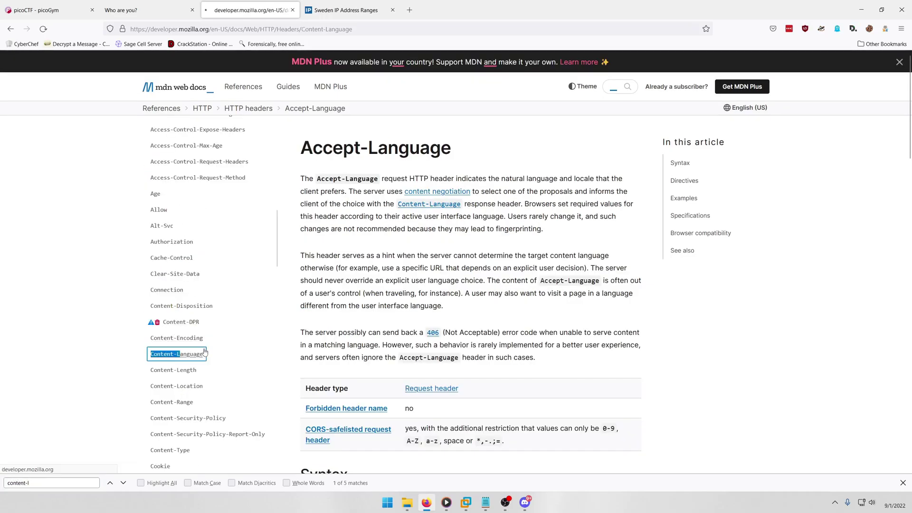
pyautogui.scroll(-5, 205, 352)
pyautogui.scroll(-5, 371, 382)
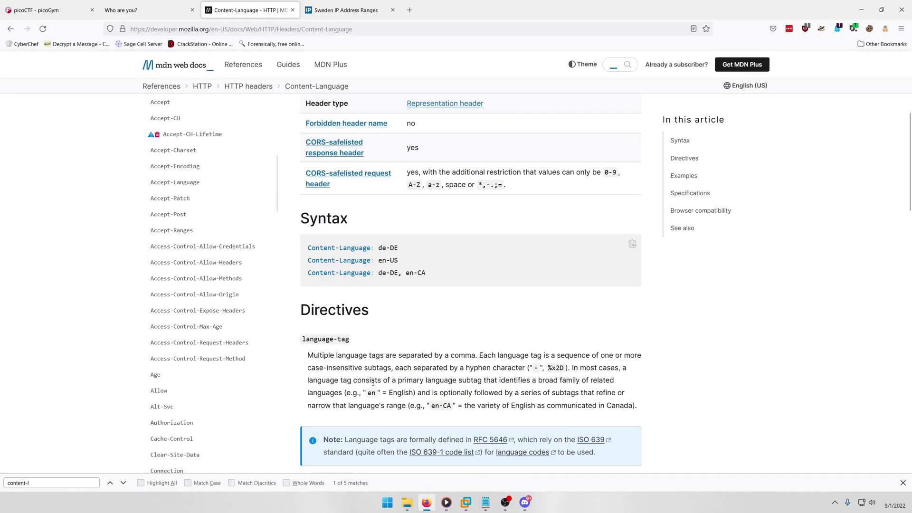
pyautogui.scroll(4, 487, 301)
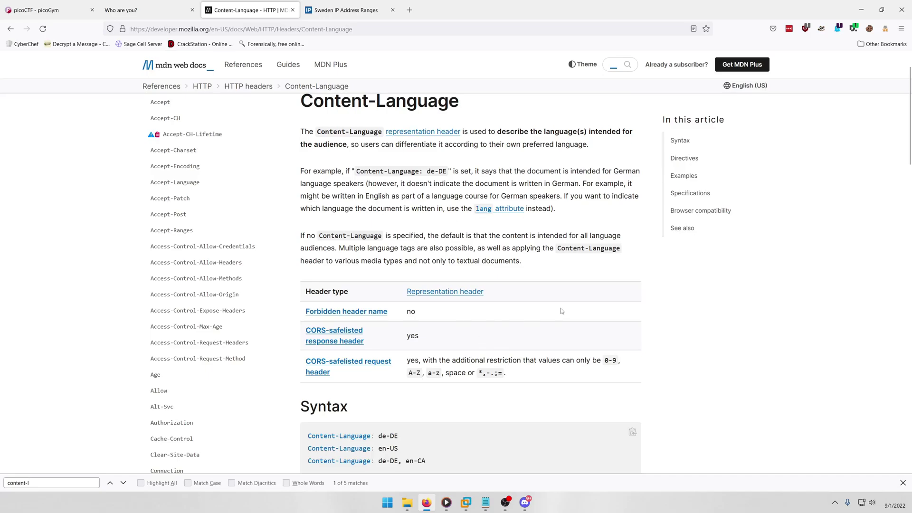
pyautogui.hotkey('alt', 'Left')
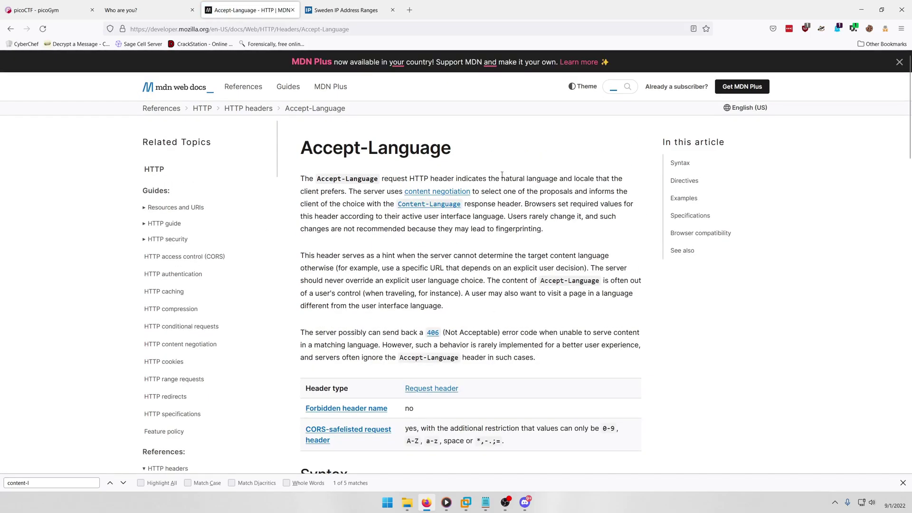
pyautogui.moveTo(447, 177)
pyautogui.mouseDown()
pyautogui.moveTo(560, 192)
pyautogui.moveTo(570, 181)
pyautogui.moveTo(635, 184)
pyautogui.moveTo(382, 181)
pyautogui.moveTo(448, 180)
pyautogui.mouseUp()
# Step: Search Google for 'sweden language tag' and pick out sv as the Swedish code
pyautogui.click(338, 11)
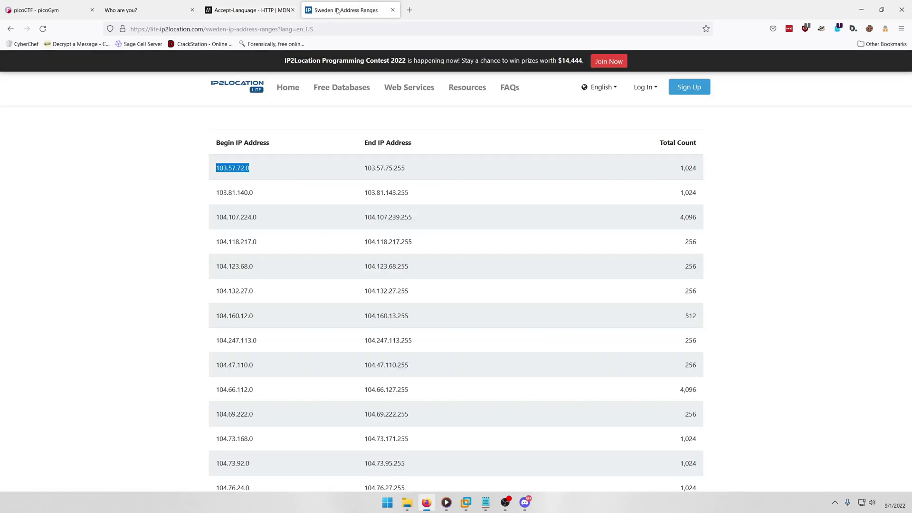
pyautogui.click(10, 28)
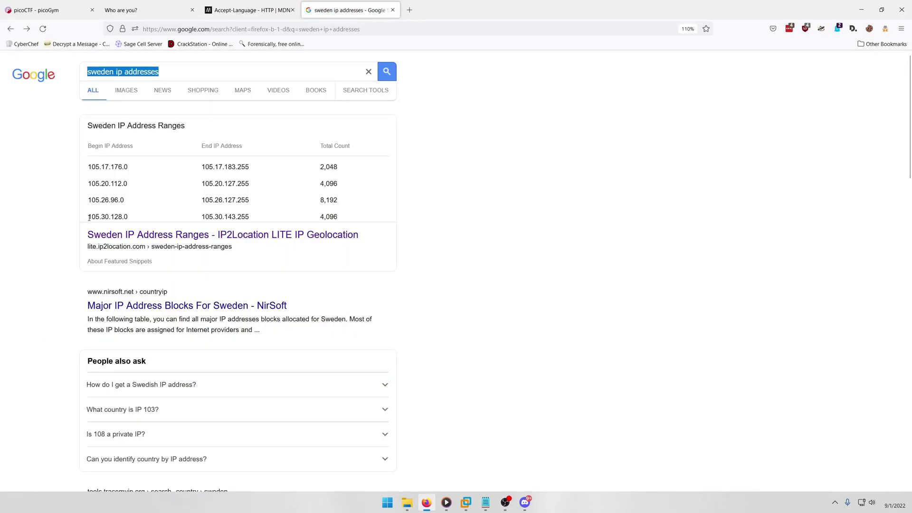
pyautogui.write('sweden language tag')
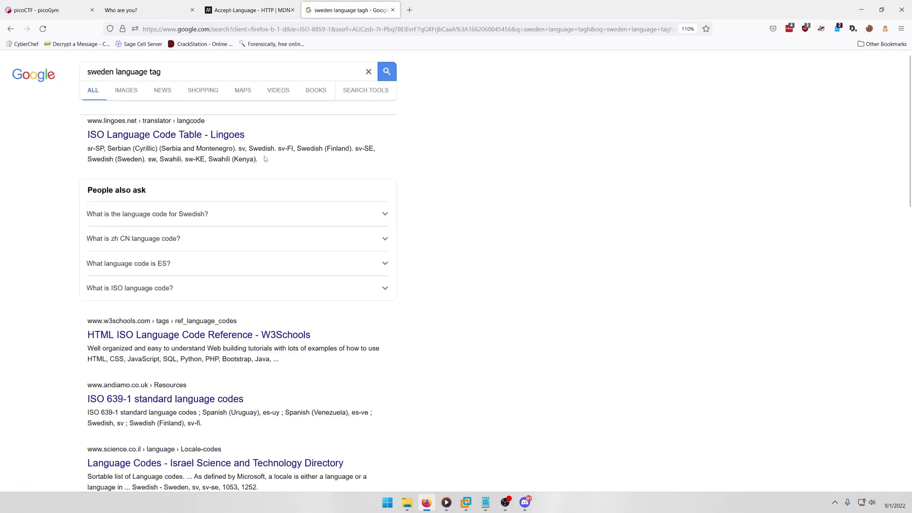
pyautogui.moveTo(241, 148); pyautogui.dragTo(271, 148)
pyautogui.click(132, 9)
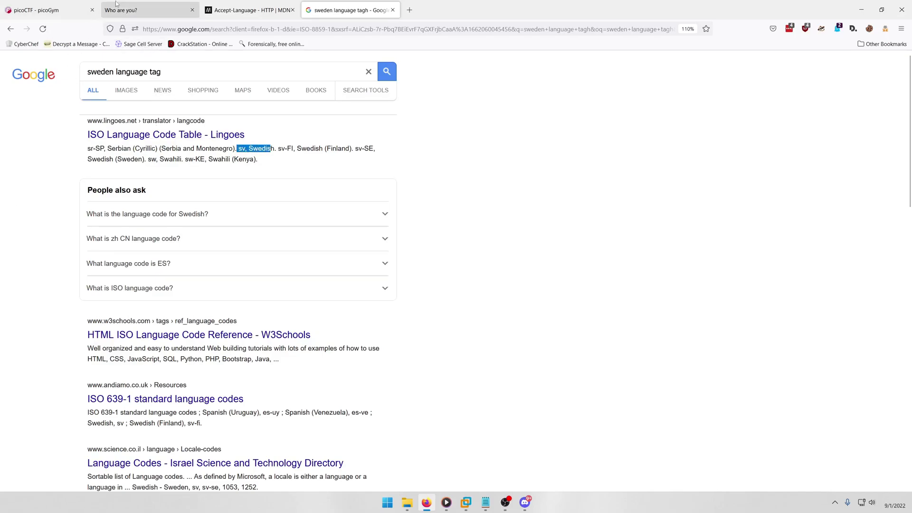
# Step: Add an Accept-Language header with value sv, resend, and select the returned picoCTF flag
pyautogui.click(428, 269)
pyautogui.write('Acc')
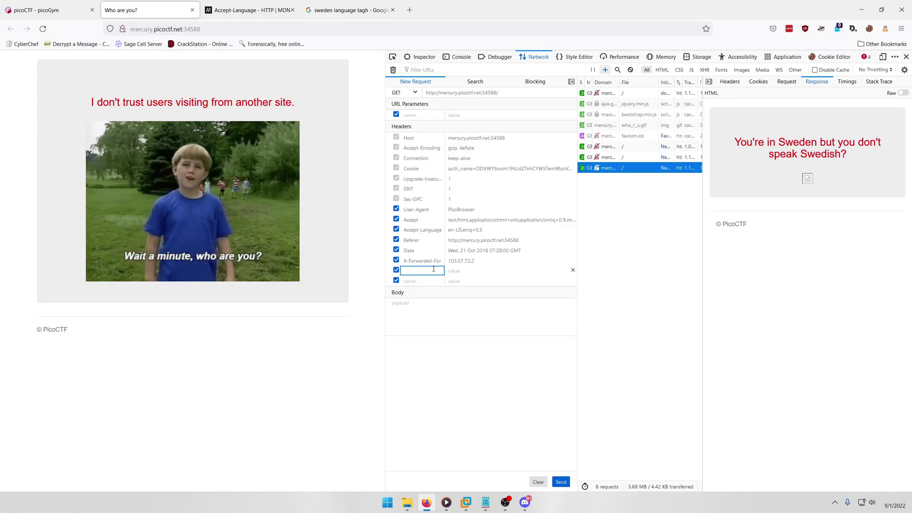
pyautogui.write('ept-Language')
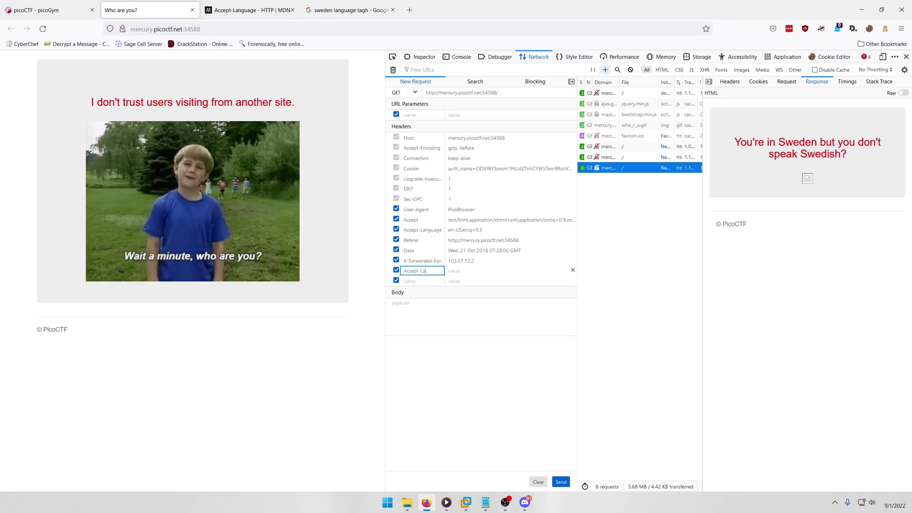
pyautogui.press('Tab')
pyautogui.write('sv')
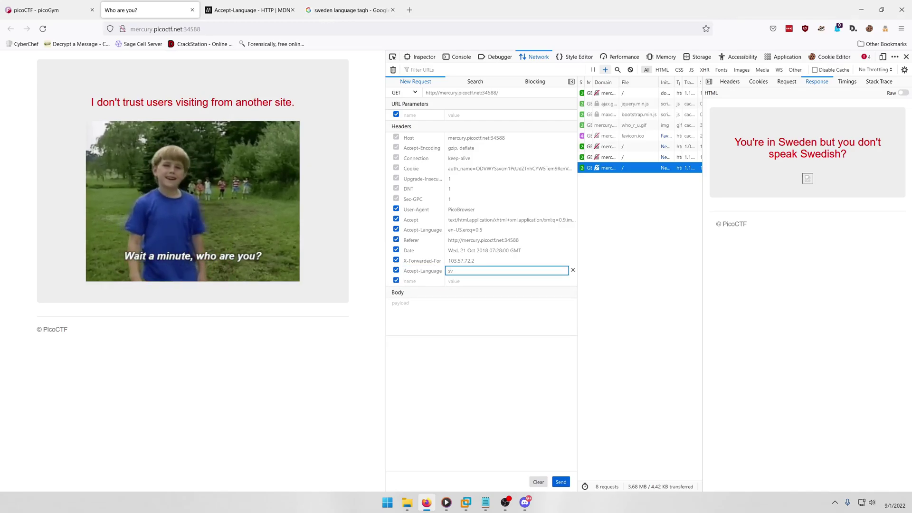
pyautogui.click(640, 365)
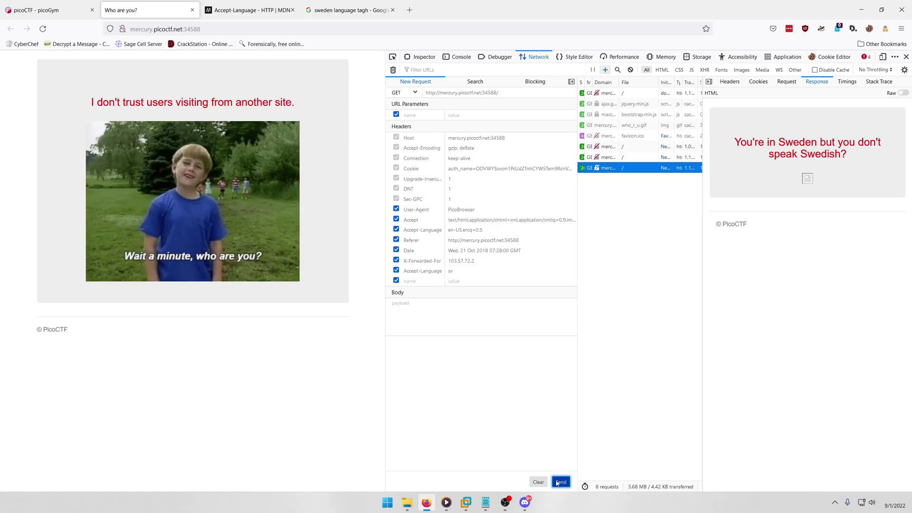
pyautogui.click(561, 482)
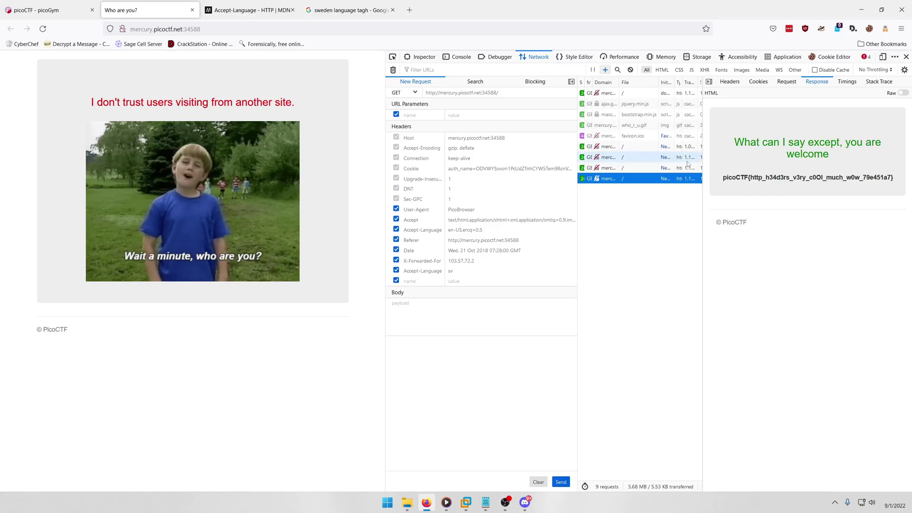
pyautogui.moveTo(720, 181); pyautogui.dragTo(897, 181)
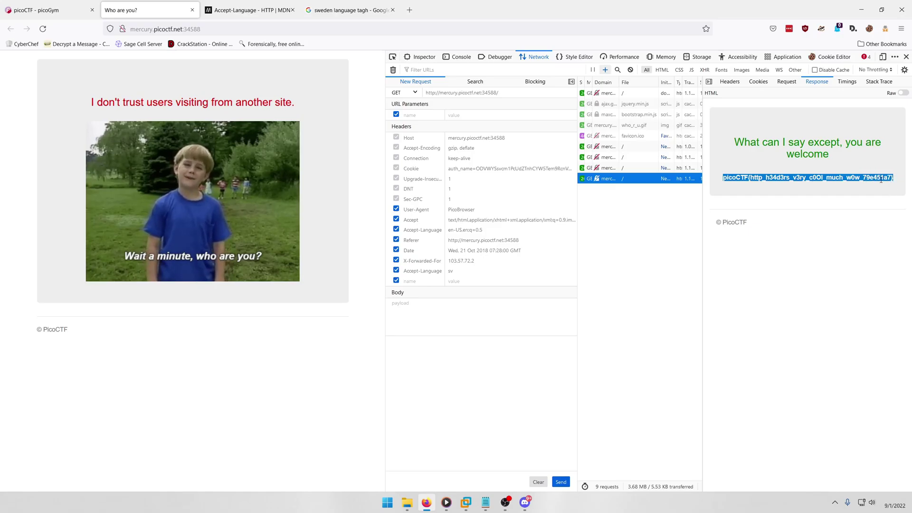
# Step: Paste the copied flag into the picoGym 'Who are you?' flag field and submit it
pyautogui.click(38, 10)
pyautogui.click(408, 310)
pyautogui.hotkey('ctrl', 'v')
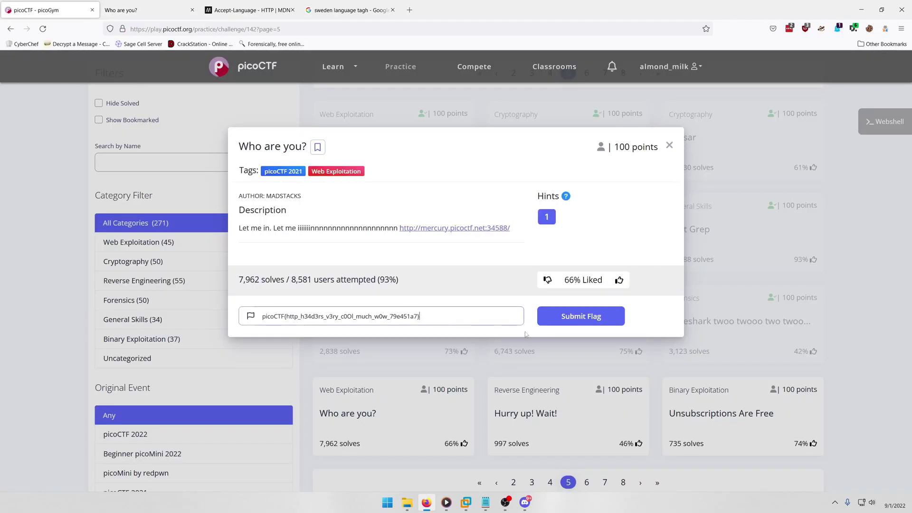
pyautogui.click(581, 316)
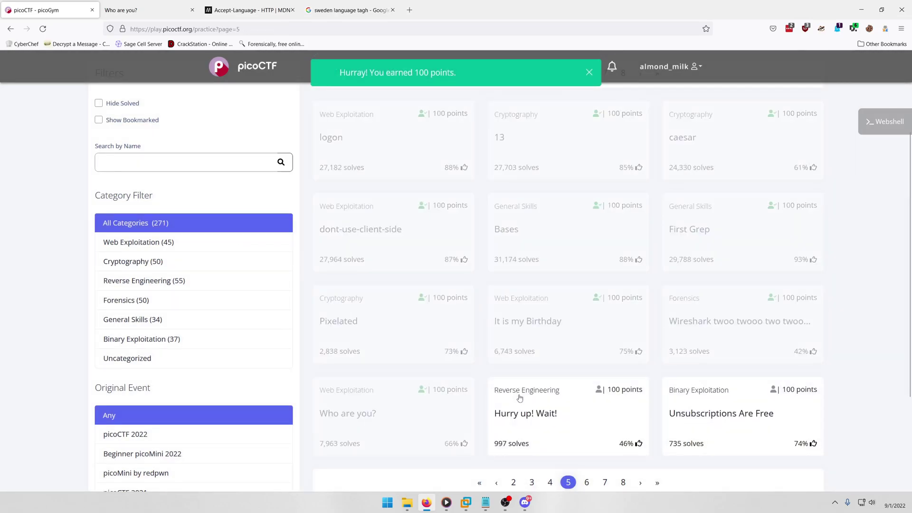